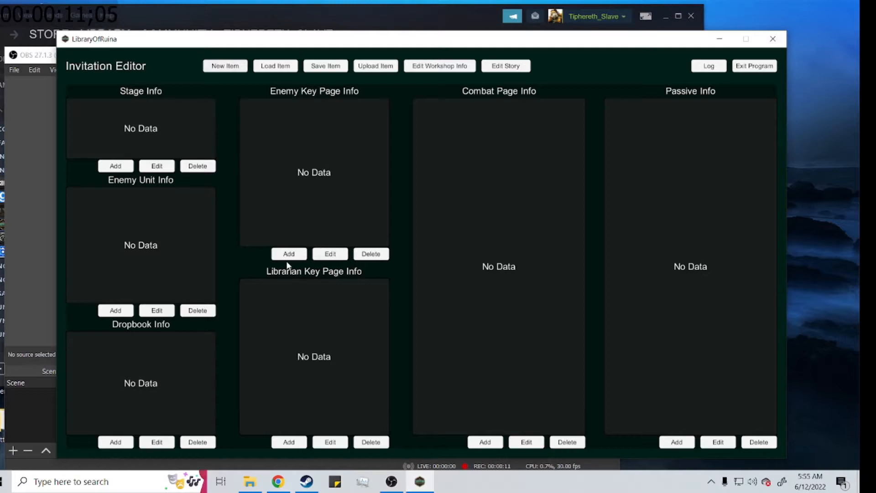
# Step: Start a new enemy key page named A and set its maximum speed to 6
pyautogui.click(286, 254)
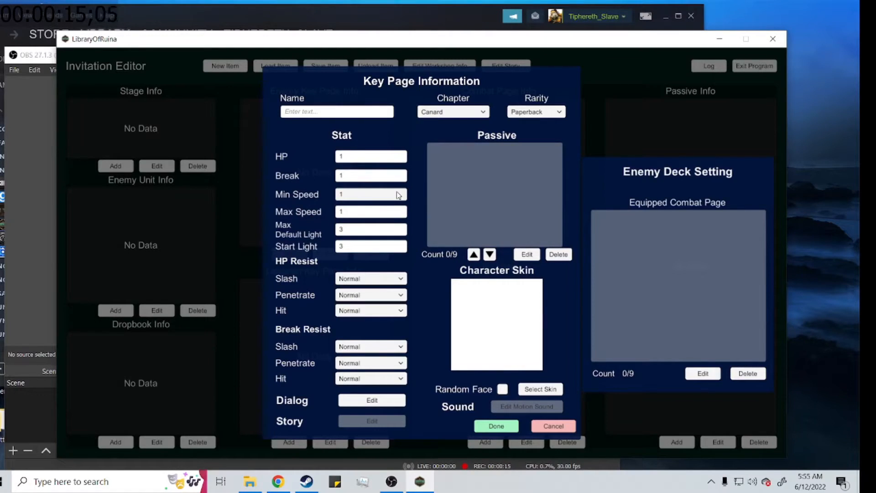
pyautogui.click(303, 113)
pyautogui.write('h')
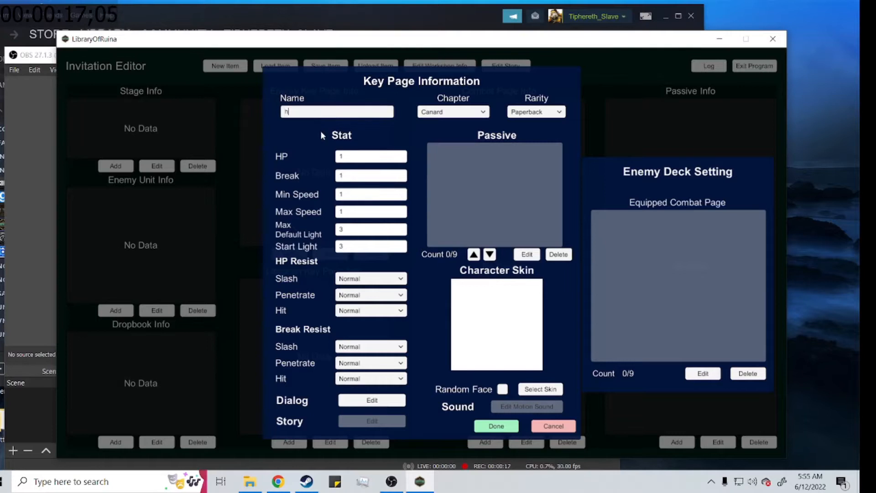
pyautogui.press('BackSpace')
pyautogui.write('A')
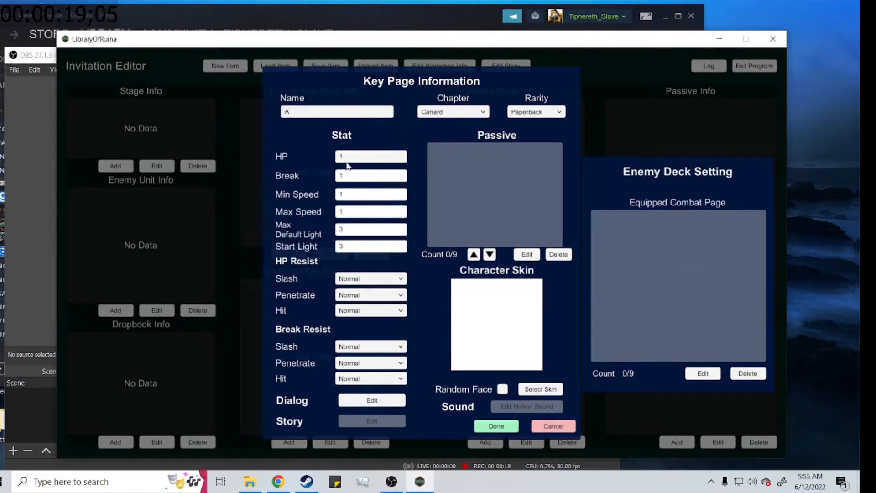
pyautogui.moveTo(353, 209); pyautogui.dragTo(299, 214)
pyautogui.click(357, 194)
pyautogui.write('6')
pyautogui.click(361, 282)
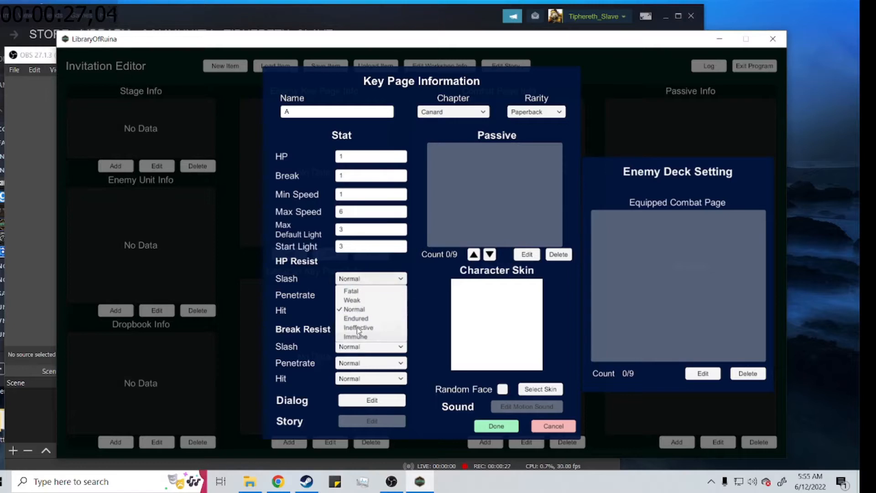
pyautogui.click(450, 294)
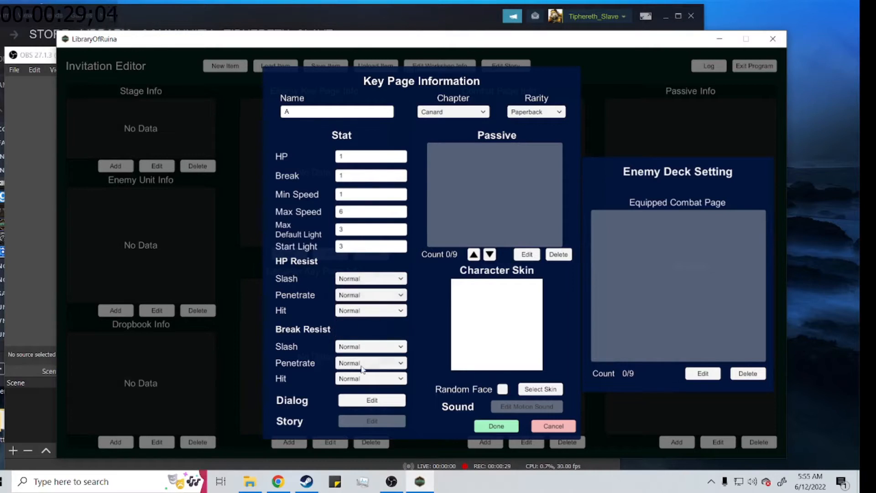
# Step: Preview several character skins and assign the AwlOfNight skin to the enemy key page
pyautogui.click(540, 389)
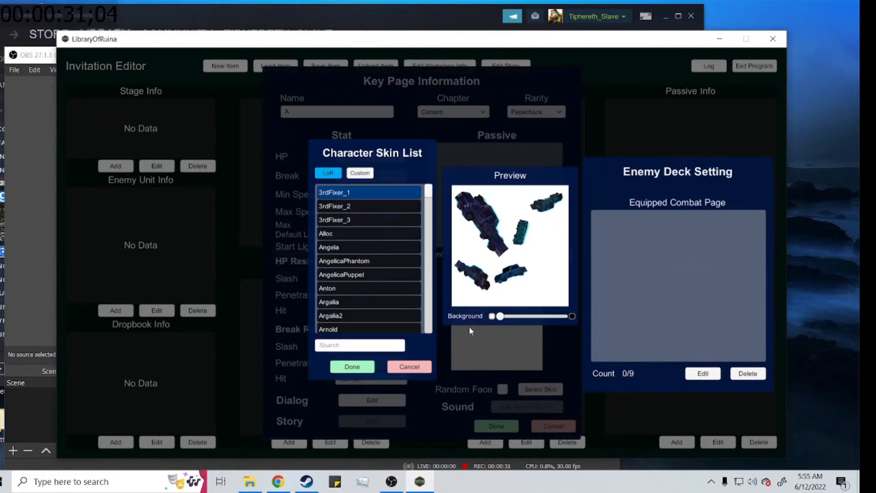
pyautogui.click(346, 260)
pyautogui.click(350, 314)
pyautogui.click(347, 329)
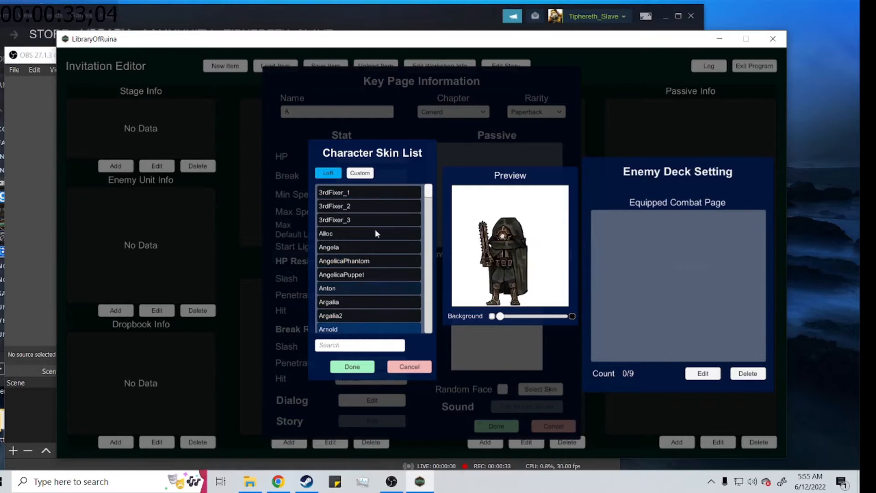
pyautogui.click(360, 176)
pyautogui.click(332, 175)
pyautogui.scroll(-2, 359, 274)
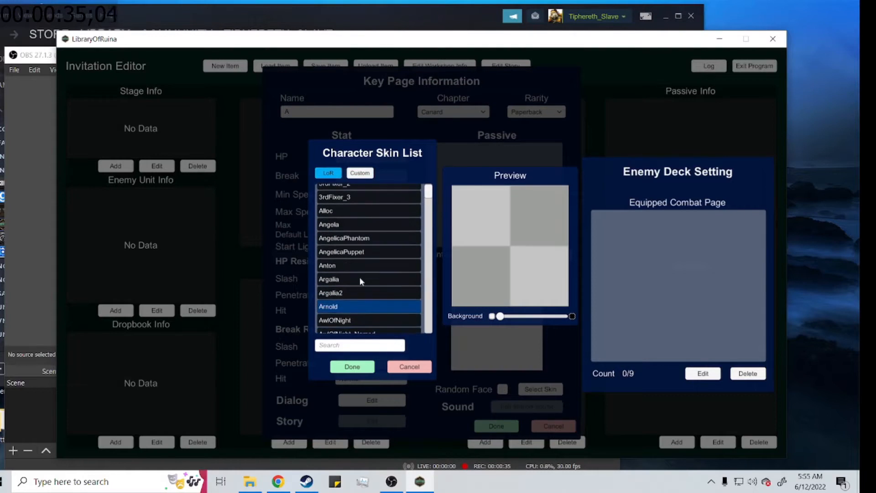
pyautogui.click(360, 312)
pyautogui.scroll(-1, 360, 310)
pyautogui.click(360, 309)
pyautogui.scroll(-1, 353, 322)
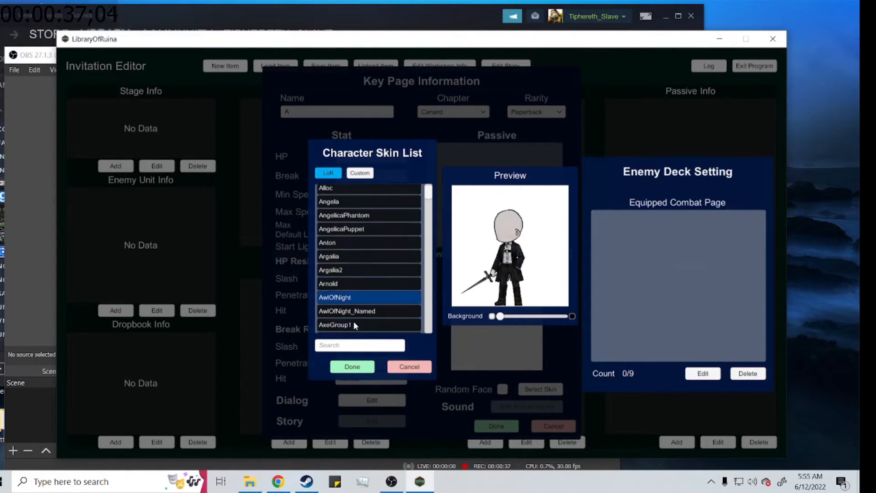
pyautogui.click(352, 366)
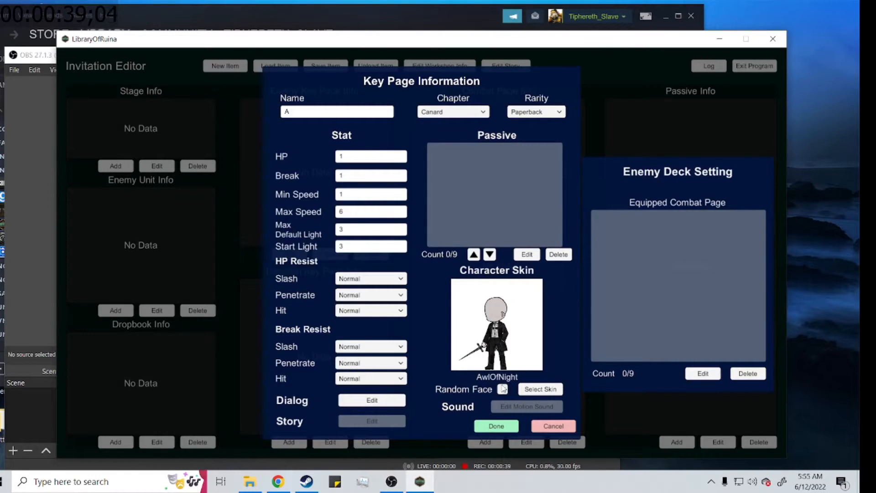
# Step: Enable Random Face for the enemy key page's character skin
pyautogui.click(502, 389)
pyautogui.click(505, 390)
pyautogui.click(505, 390)
# Step: Look through the passive presets and the combat page list for the enemy deck without adding anything
pyautogui.click(527, 254)
pyautogui.scroll(-3, 649, 308)
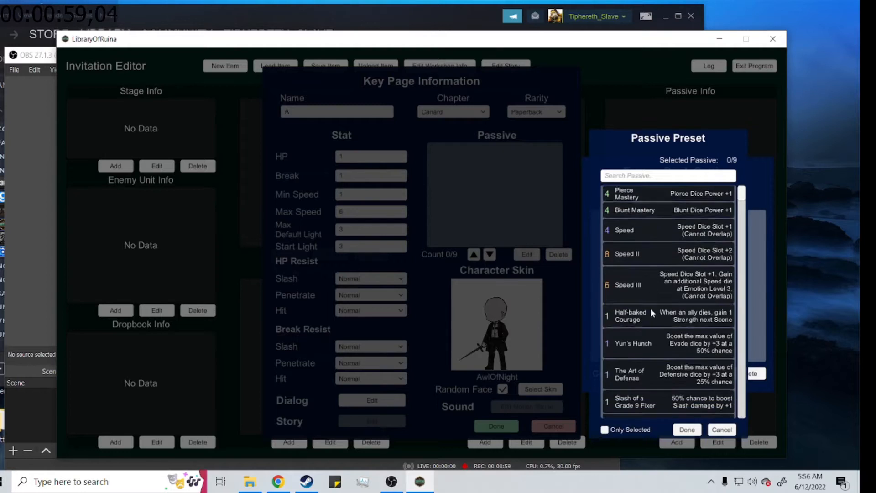
pyautogui.scroll(-1, 662, 325)
pyautogui.scroll(3, 671, 320)
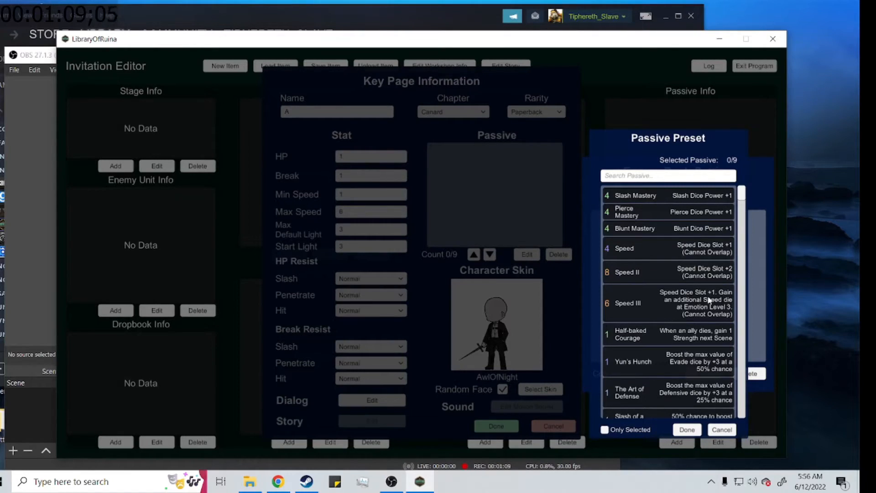
pyautogui.click(686, 430)
pyautogui.click(700, 375)
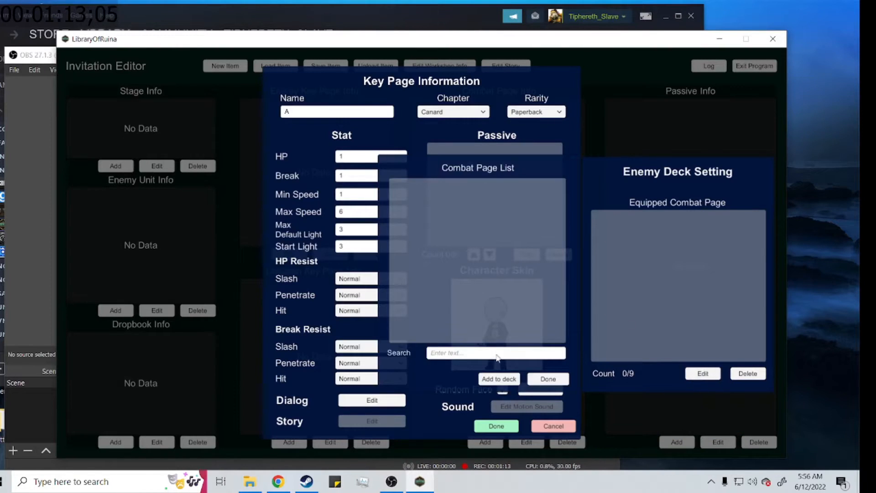
pyautogui.click(556, 380)
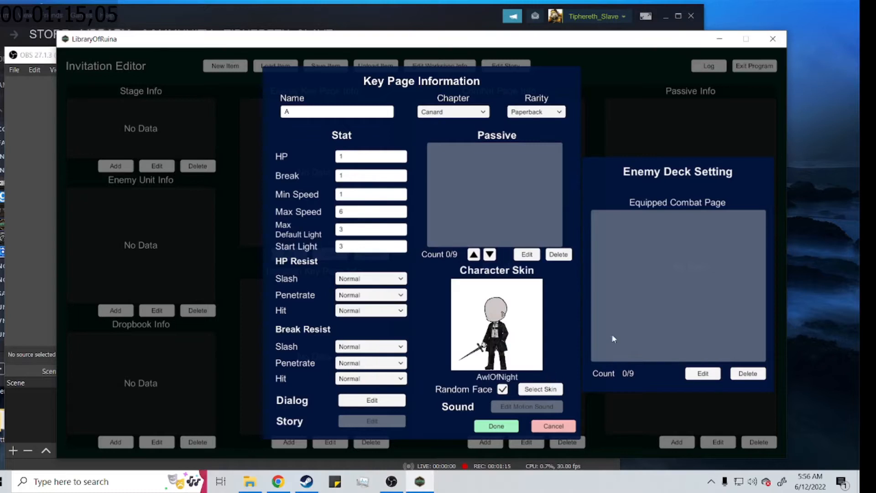
# Step: Save the enemy key page without any dialog, accepting the notice
pyautogui.click(496, 427)
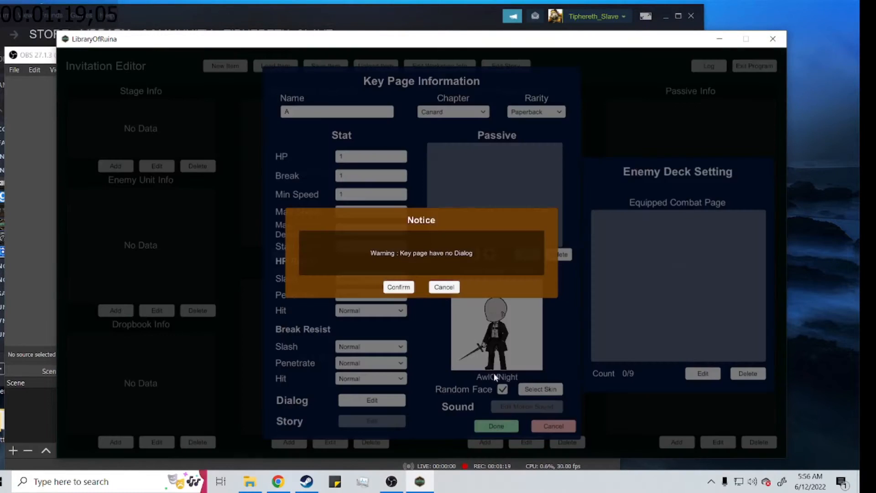
pyautogui.click(446, 287)
pyautogui.click(496, 426)
pyautogui.click(399, 287)
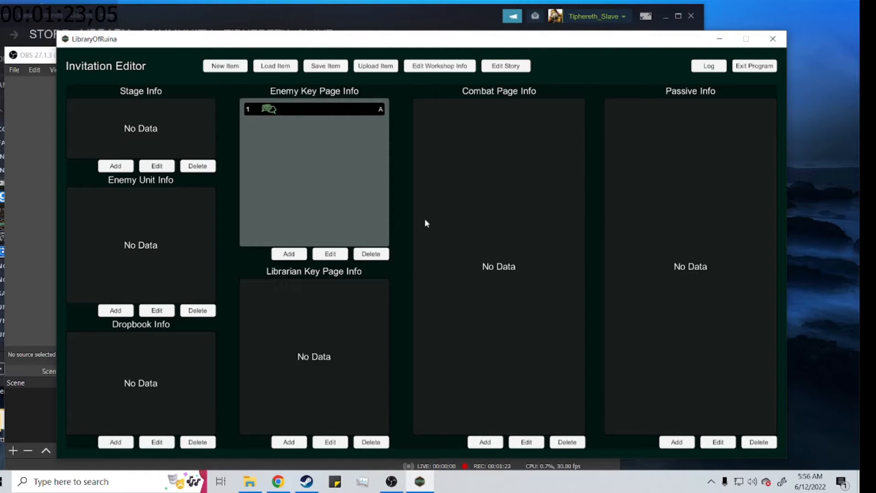
# Step: Edit enemy key page A to set its chapter to Urban Nightmare, keep the Paperback rarity, and save it
pyautogui.click(299, 107)
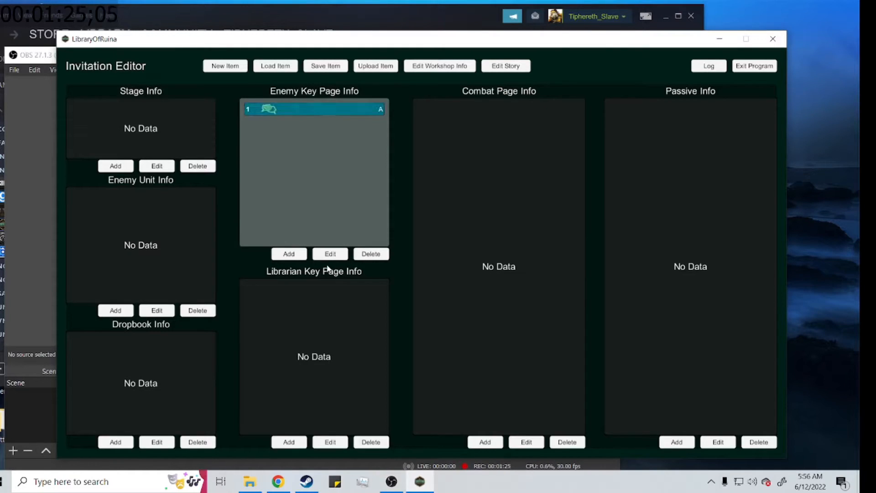
pyautogui.click(330, 254)
pyautogui.click(467, 117)
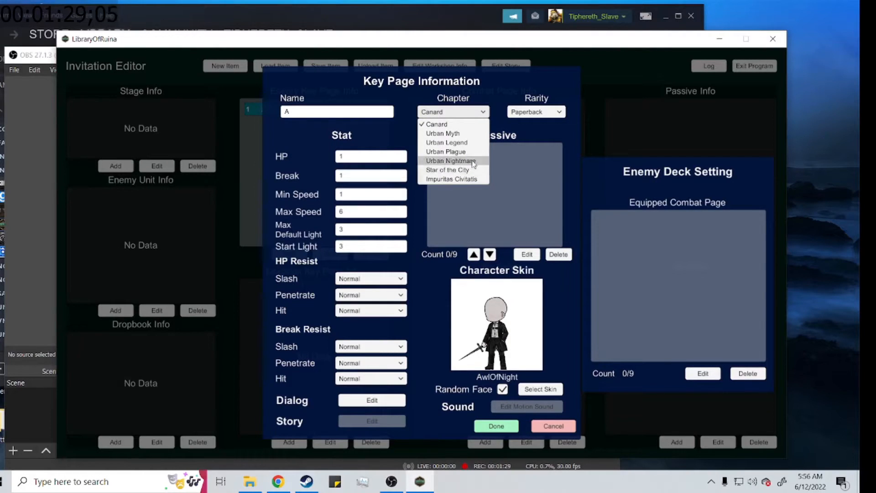
pyautogui.click(456, 161)
pyautogui.click(532, 114)
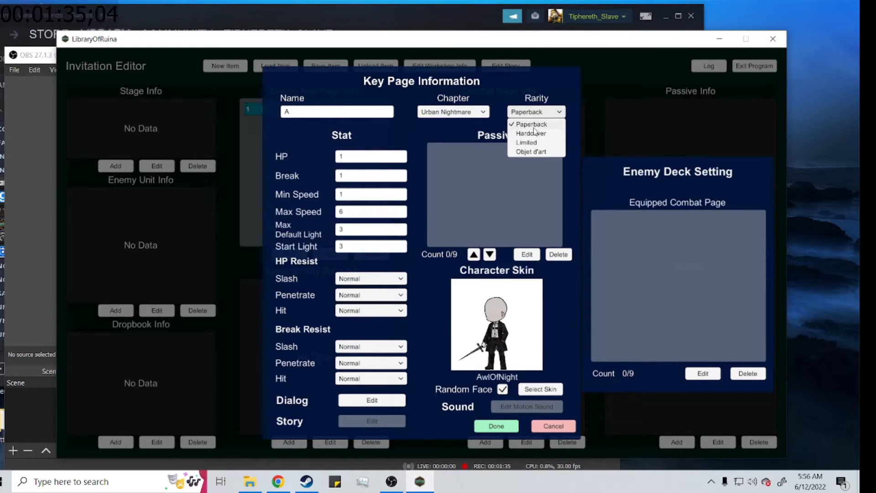
pyautogui.click(453, 390)
pyautogui.click(496, 425)
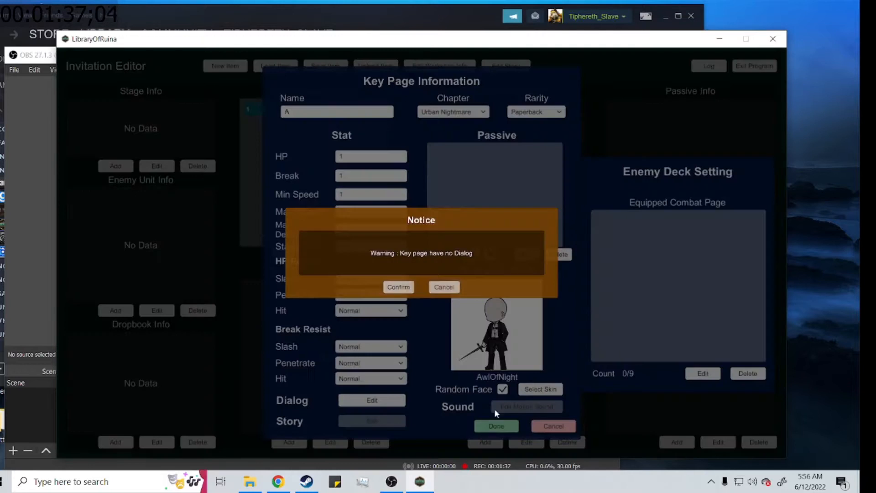
pyautogui.click(401, 286)
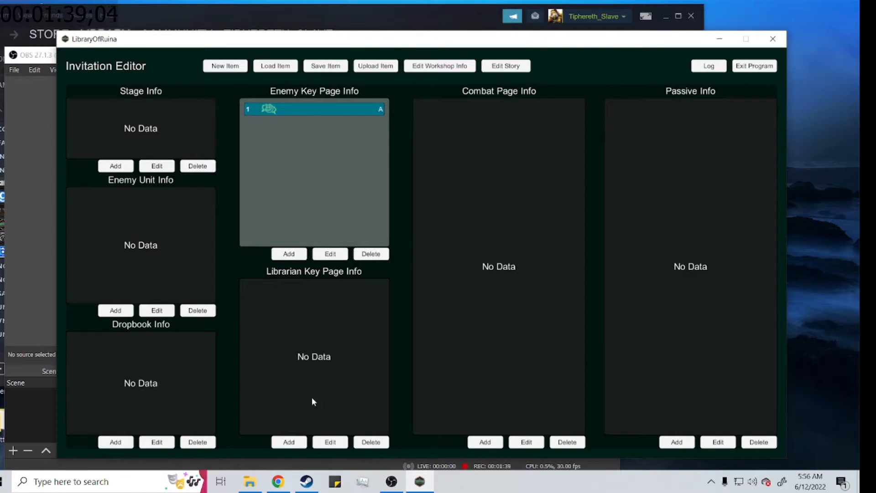
# Step: Start a new librarian key page and set its maximum speed to 6
pyautogui.click(289, 441)
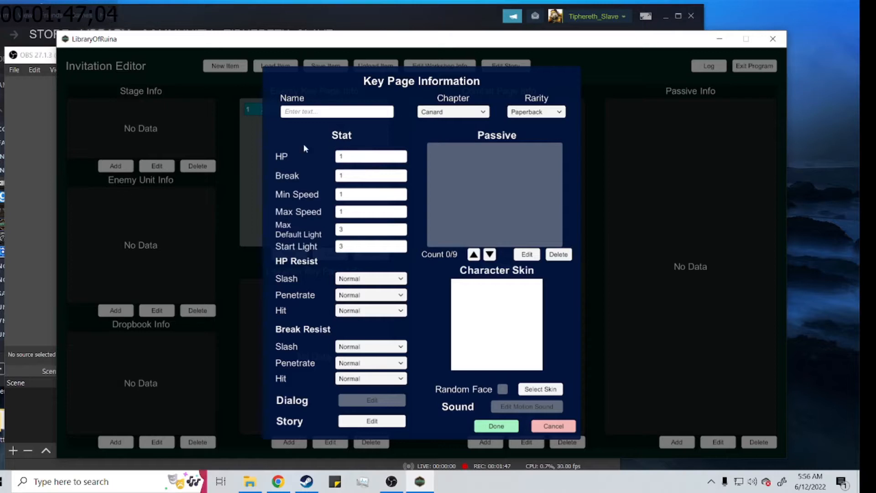
pyautogui.click(373, 155)
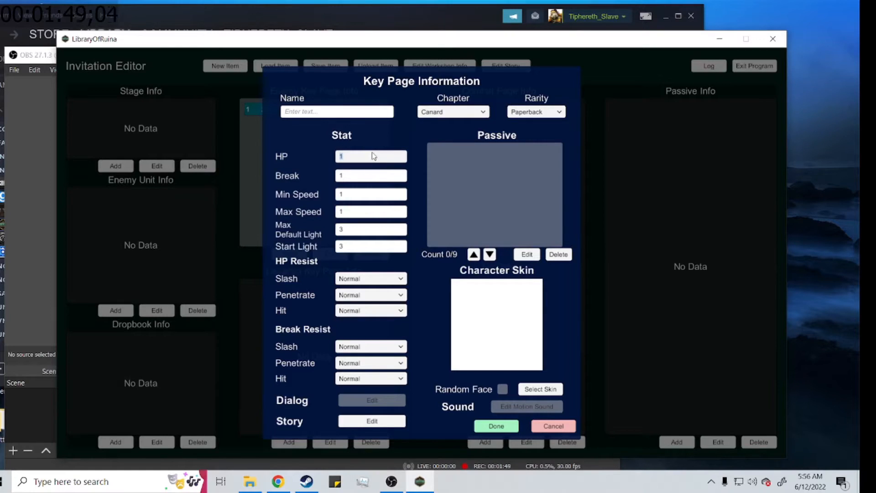
pyautogui.click(338, 212)
pyautogui.write('6')
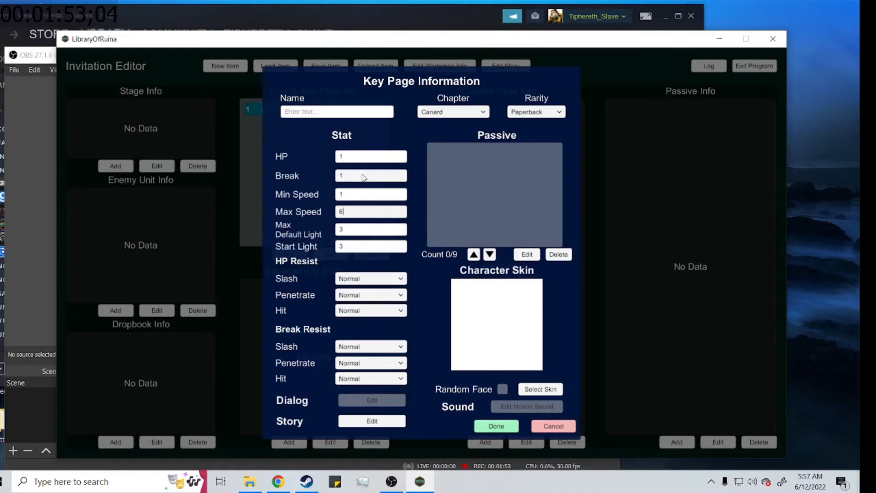
# Step: Assign the AwlOfNight character skin to the librarian key page
pyautogui.click(541, 389)
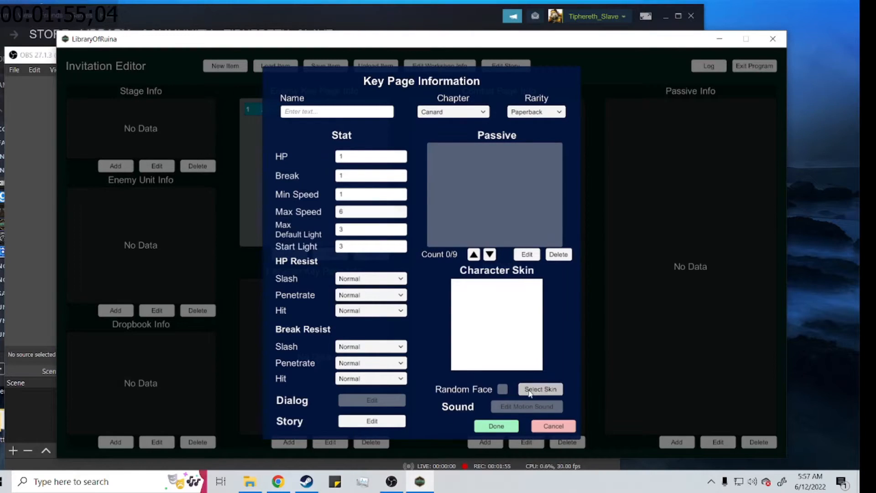
pyautogui.click(364, 298)
pyautogui.click(363, 311)
pyautogui.click(351, 297)
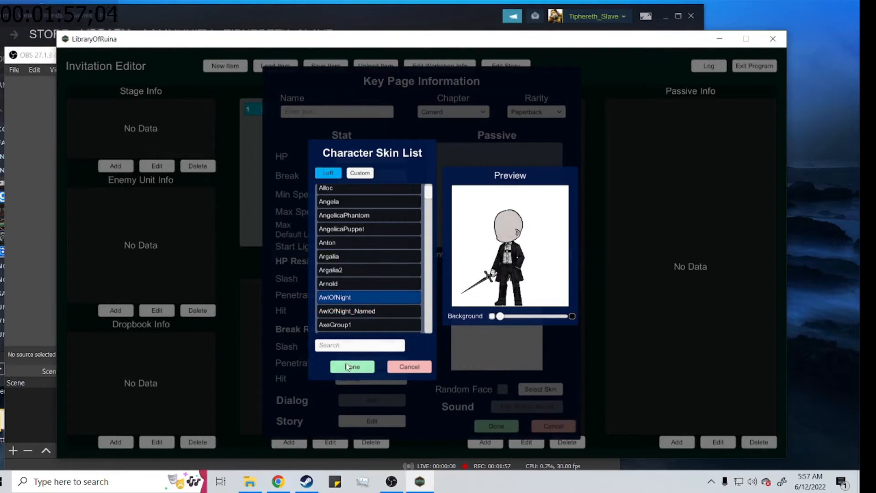
pyautogui.click(352, 366)
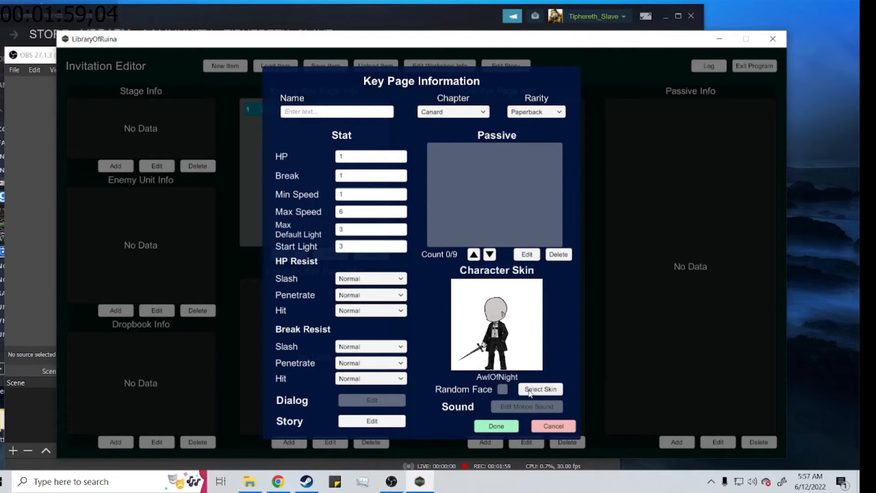
# Step: Name the librarian key page A and set its chapter to Urban Nightmare
pyautogui.click(329, 116)
pyautogui.write('A')
pyautogui.click(436, 112)
pyautogui.click(451, 165)
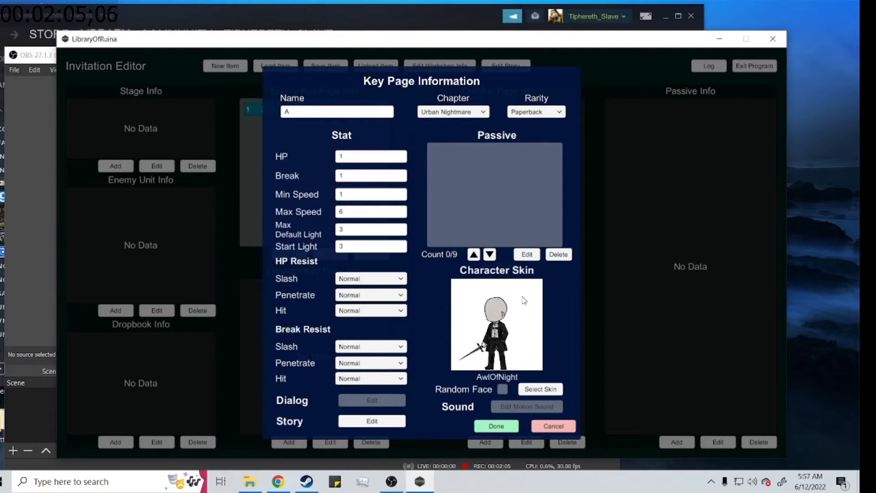
# Step: Check the passive presets without adding any, save the librarian key page, and select it in its list
pyautogui.click(527, 254)
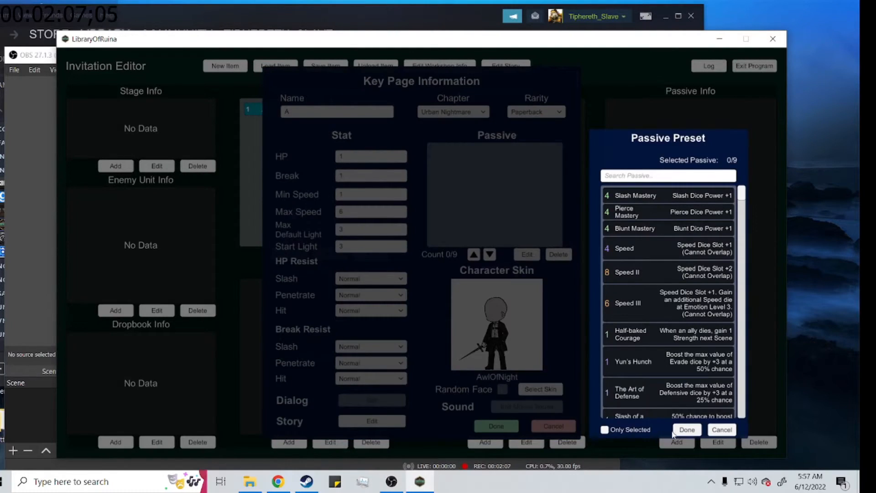
pyautogui.click(687, 429)
pyautogui.click(497, 425)
pyautogui.click(392, 287)
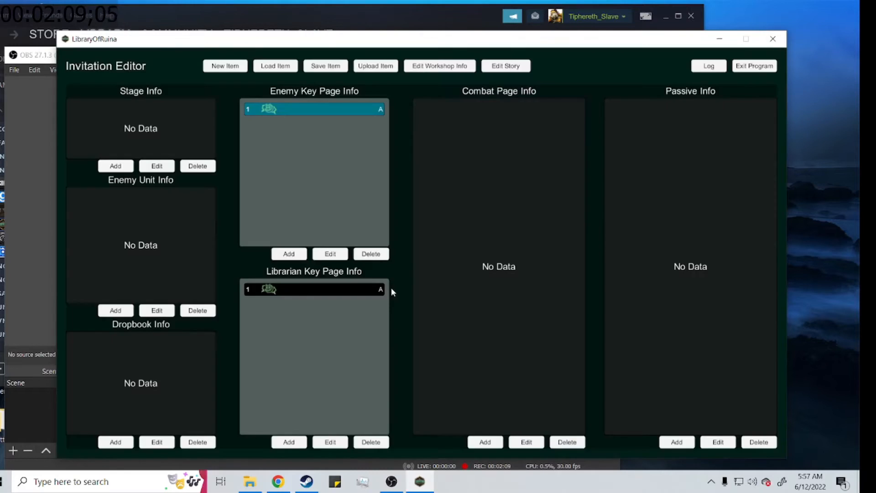
pyautogui.click(329, 292)
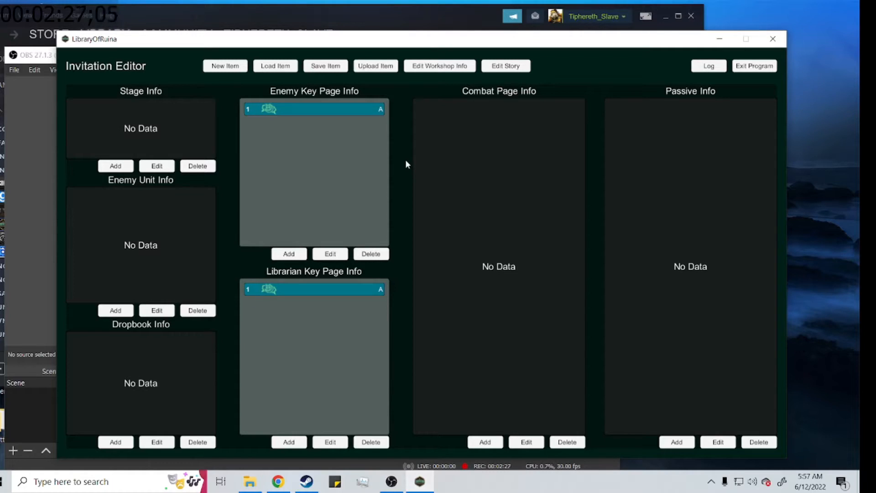
pyautogui.click(491, 444)
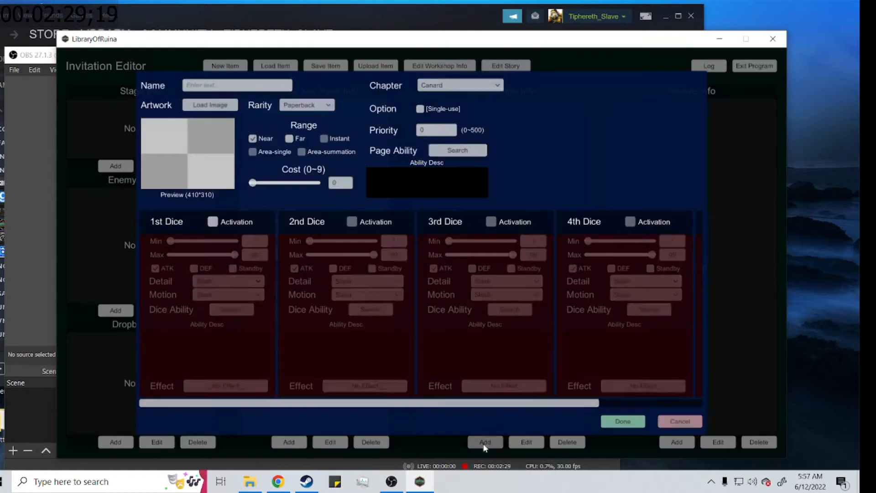
pyautogui.click(314, 106)
pyautogui.click(683, 419)
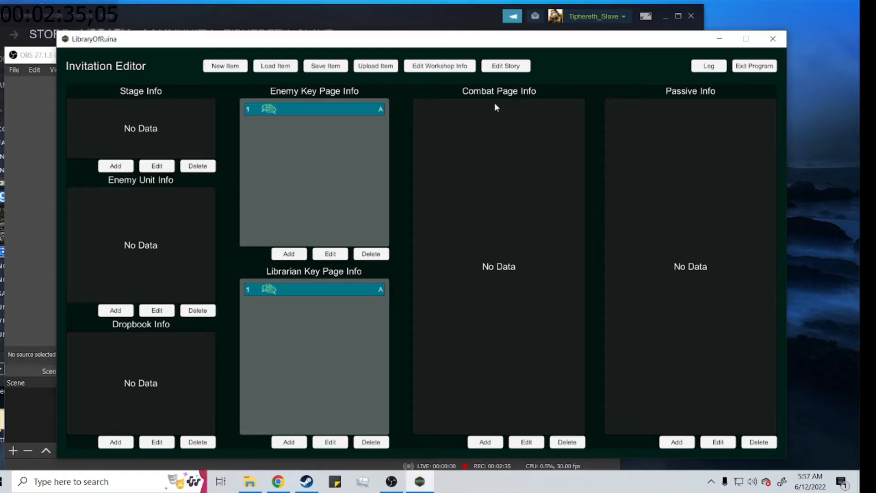
# Step: Start a new combat page and search its page ability list for "clash"
pyautogui.click(487, 442)
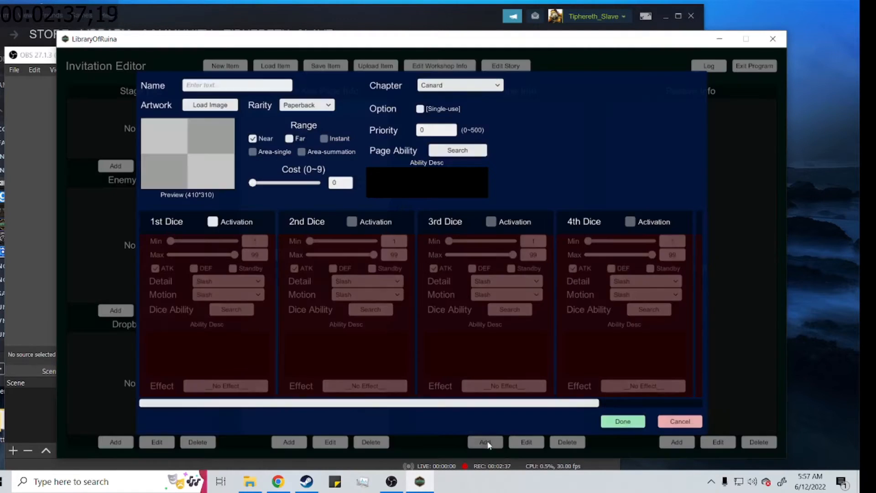
pyautogui.click(470, 149)
pyautogui.scroll(-3, 336, 271)
pyautogui.scroll(-2, 356, 310)
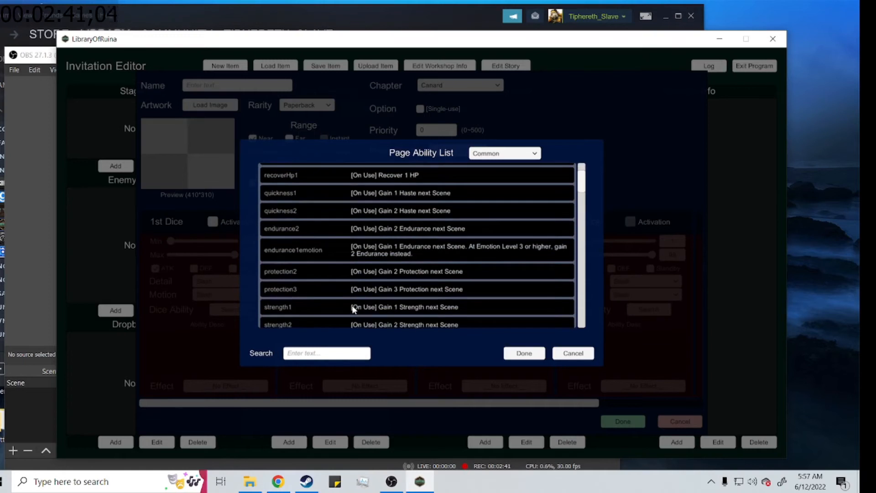
pyautogui.scroll(-7, 354, 309)
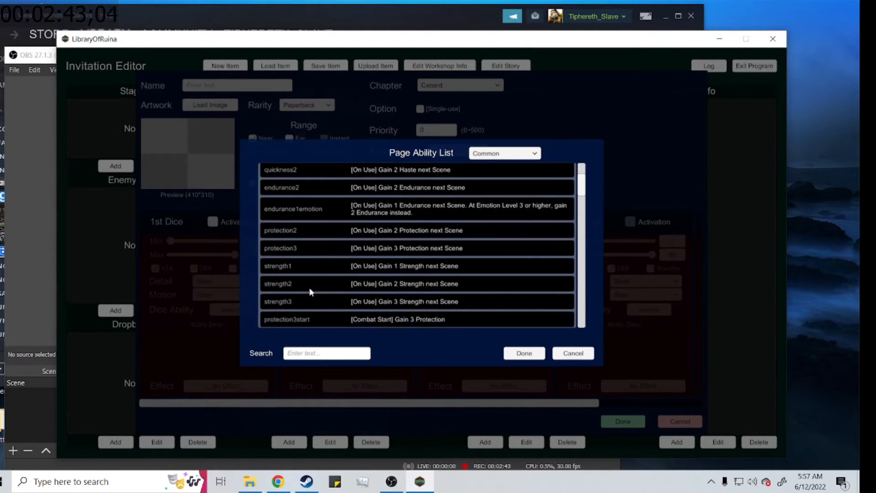
pyautogui.click(370, 354)
pyautogui.write('clash')
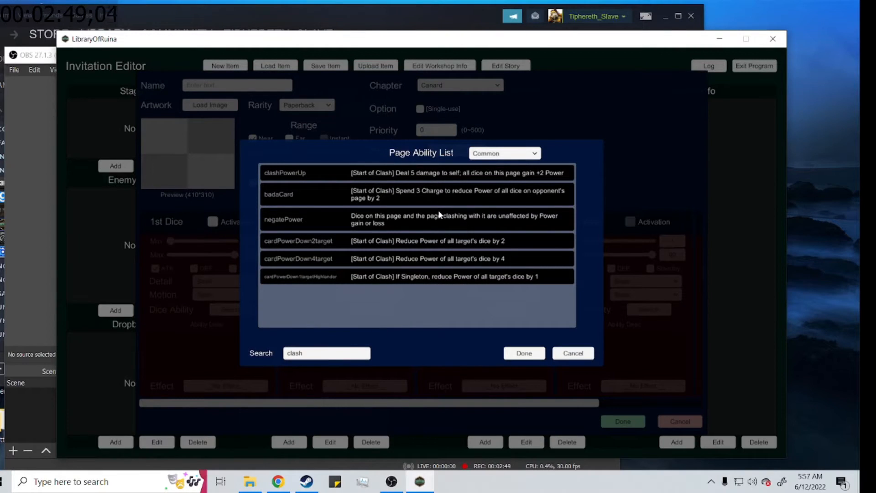
# Step: Switch the page ability list to All (Caution!) and look through its abilities
pyautogui.click(485, 154)
pyautogui.click(485, 165)
pyautogui.click(486, 153)
pyautogui.click(486, 176)
pyautogui.scroll(-3, 470, 273)
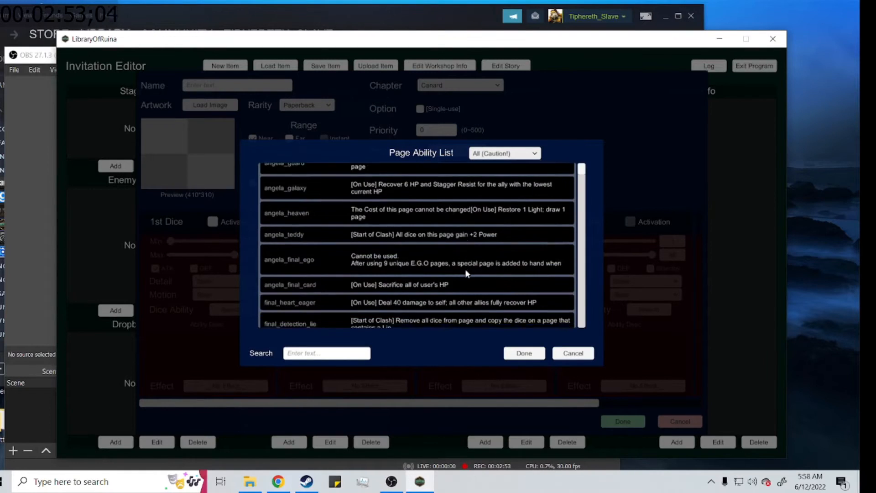
pyautogui.scroll(-2, 470, 272)
pyautogui.scroll(4, 469, 270)
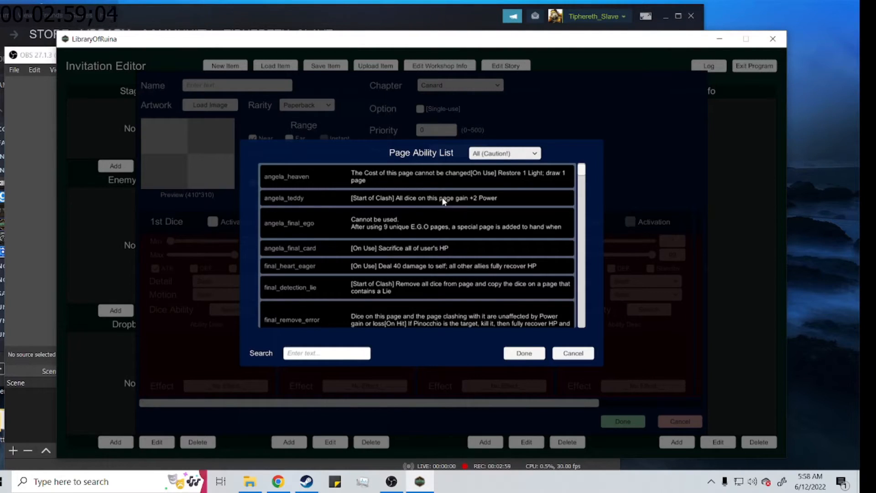
# Step: Assign the angela_final_ego page ability to the combat page
pyautogui.click(347, 197)
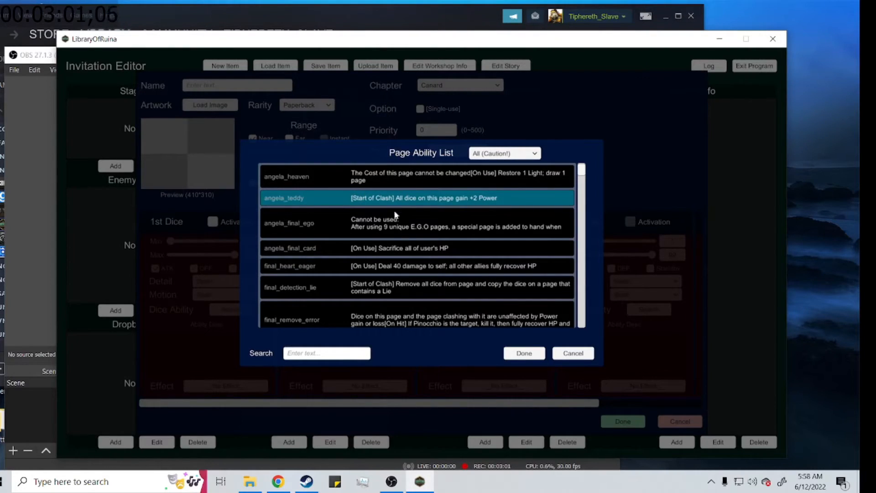
pyautogui.click(396, 234)
pyautogui.click(382, 249)
pyautogui.click(381, 234)
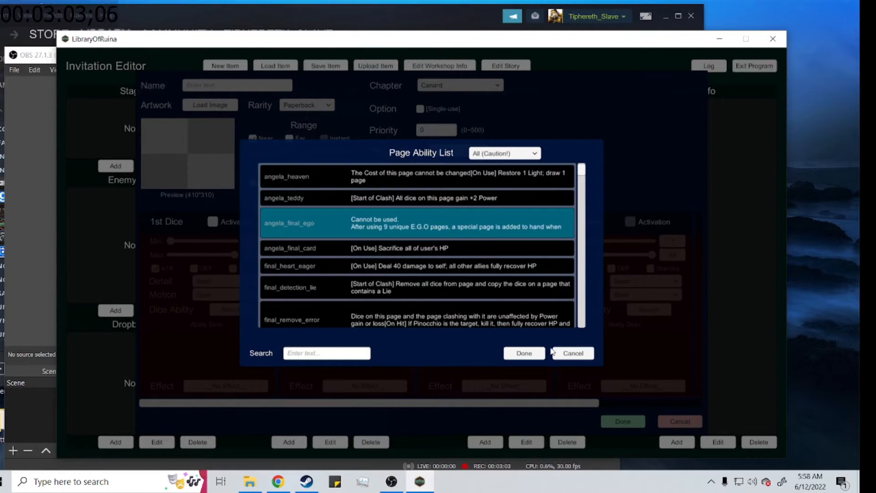
pyautogui.click(574, 359)
pyautogui.click(457, 155)
pyautogui.click(520, 354)
# Step: Activate the first dice of the combat page and check its Detail options
pyautogui.click(212, 222)
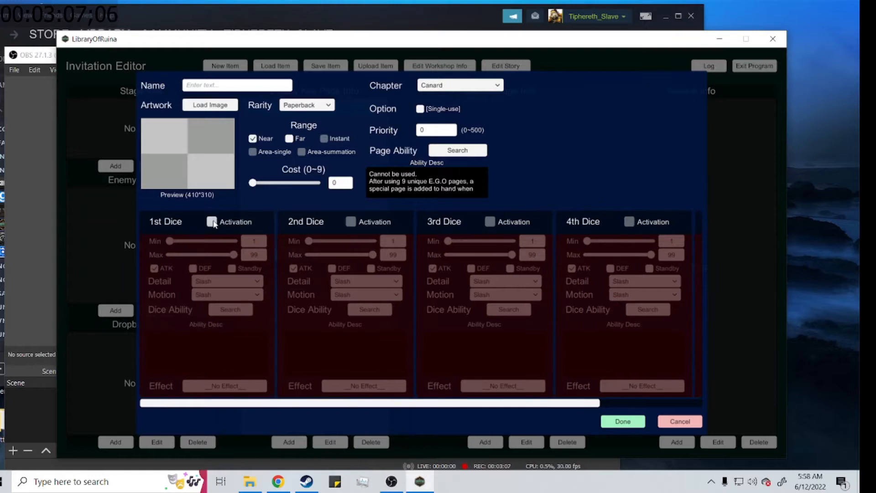
pyautogui.click(214, 280)
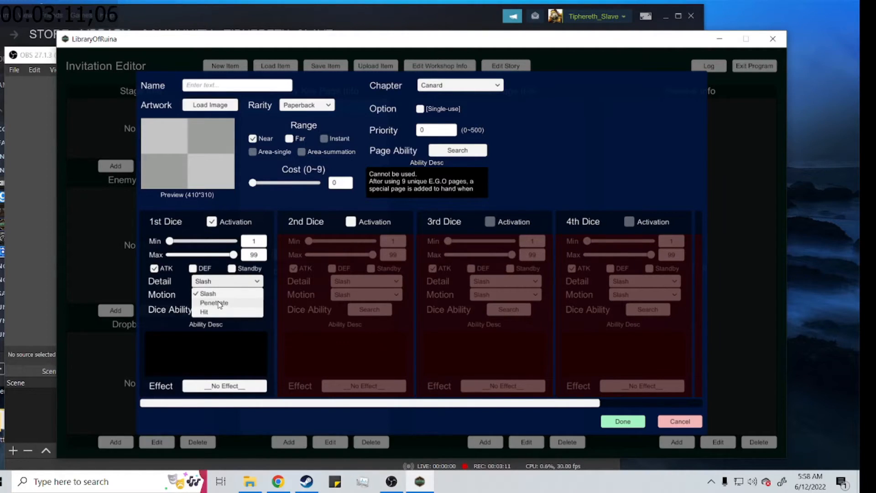
pyautogui.click(222, 327)
# Step: Try the DEF and Standby types on the first dice, checking their Detail options, and return it to ATK
pyautogui.click(194, 268)
pyautogui.click(210, 294)
pyautogui.click(202, 285)
pyautogui.click(201, 283)
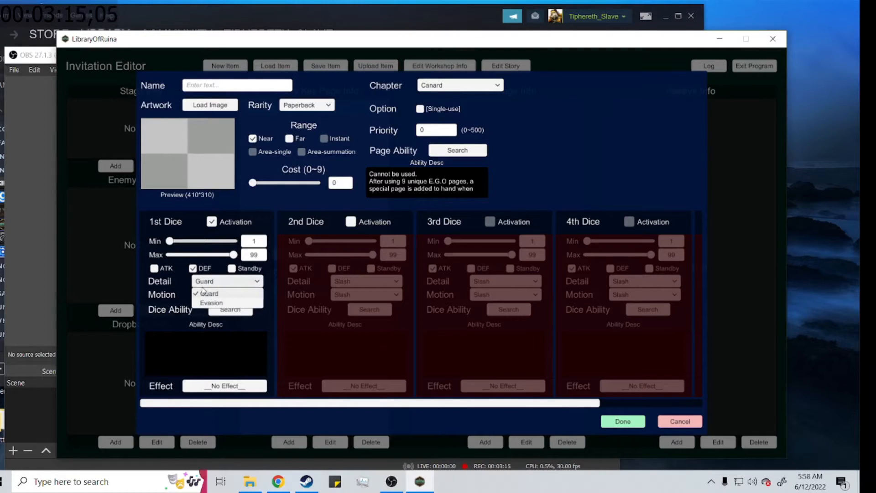
pyautogui.click(193, 268)
pyautogui.click(232, 268)
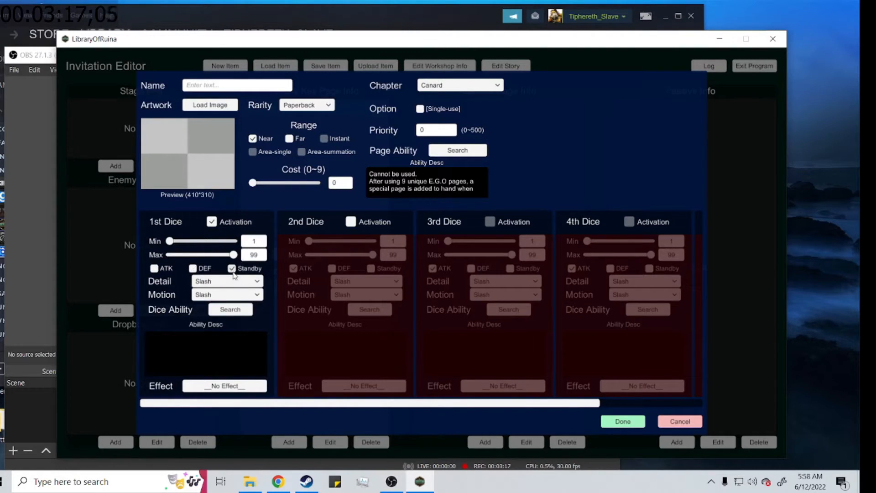
pyautogui.click(193, 282)
pyautogui.click(209, 351)
pyautogui.click(154, 269)
# Step: Try the Fire motion on the first dice and return the motion to Slash
pyautogui.click(224, 295)
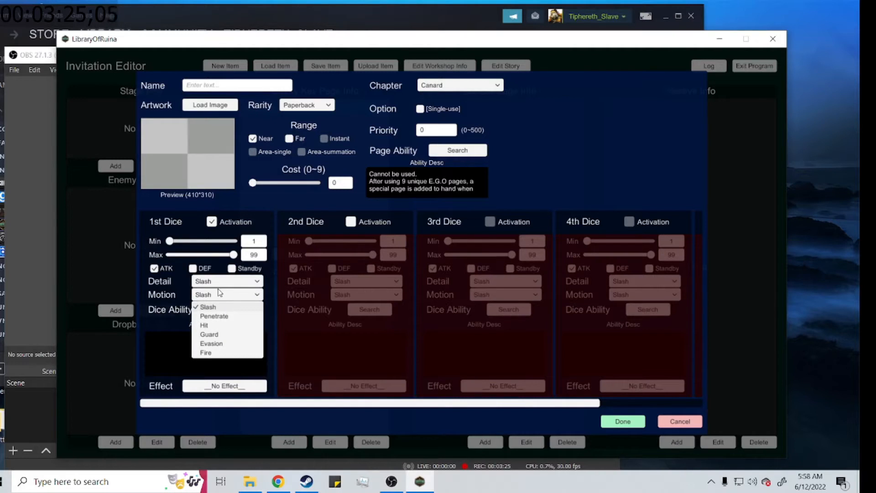
pyautogui.click(230, 353)
pyautogui.click(218, 295)
pyautogui.click(218, 306)
# Step: Set the combat page's range to Far and mark the page as Single-use
pyautogui.click(289, 138)
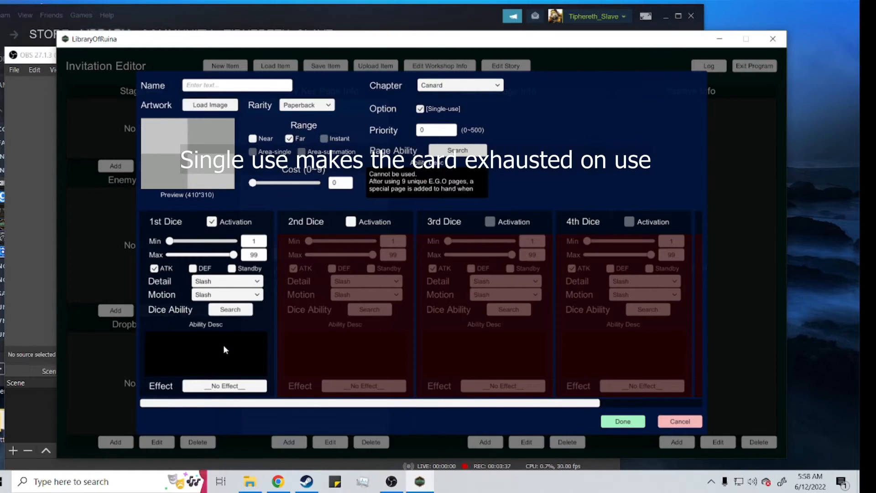
# Step: Compare the Common, All (Caution!) and Custom categories of the first dice's ability list
pyautogui.click(222, 311)
pyautogui.scroll(-3, 360, 246)
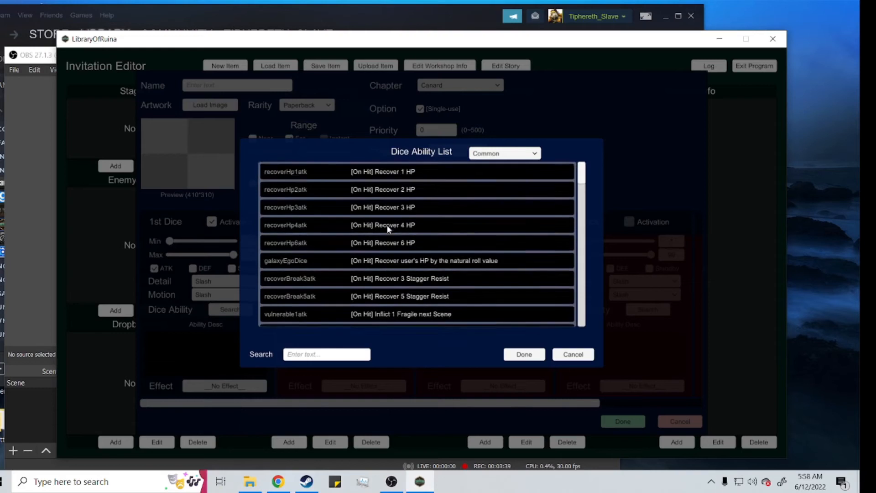
pyautogui.click(492, 156)
pyautogui.click(494, 173)
pyautogui.click(498, 152)
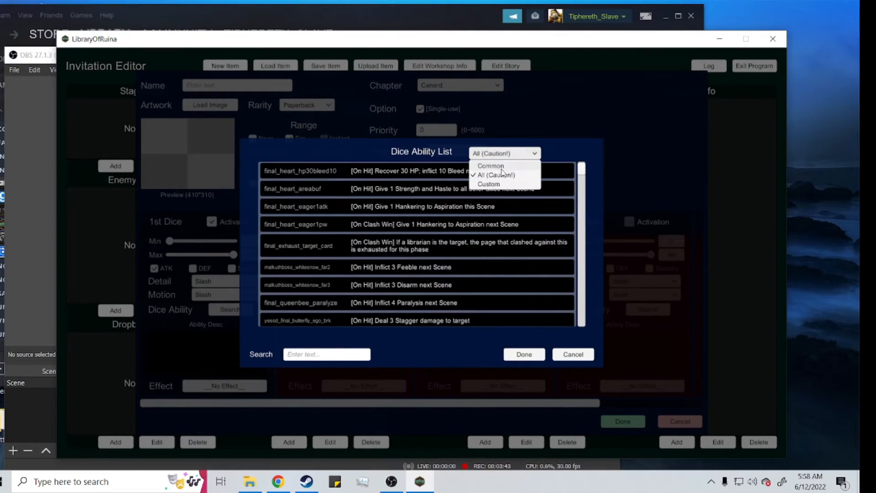
pyautogui.click(493, 166)
pyautogui.click(500, 153)
pyautogui.click(499, 174)
pyautogui.click(499, 154)
pyautogui.click(500, 175)
pyautogui.click(500, 154)
pyautogui.click(502, 183)
pyautogui.click(504, 153)
pyautogui.click(501, 165)
pyautogui.click(524, 354)
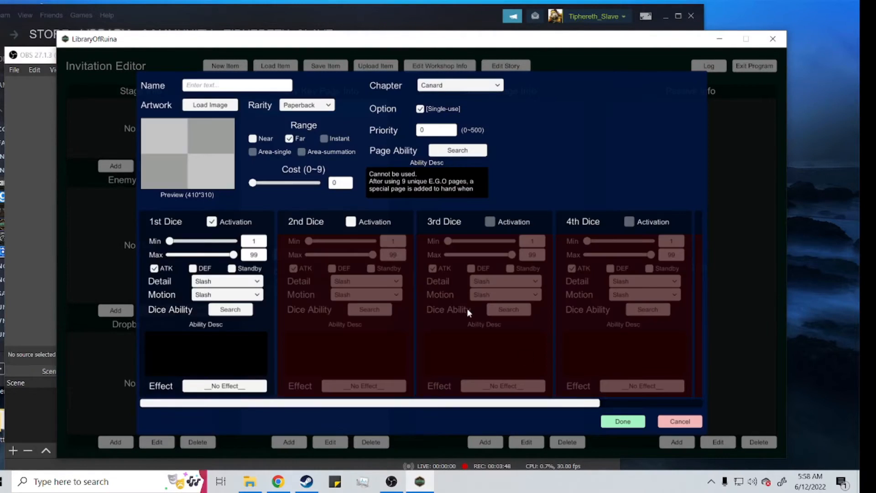
# Step: Assign the galaxyEgoDice ability from the Common list to the first dice
pyautogui.click(230, 309)
pyautogui.click(400, 260)
pyautogui.click(524, 354)
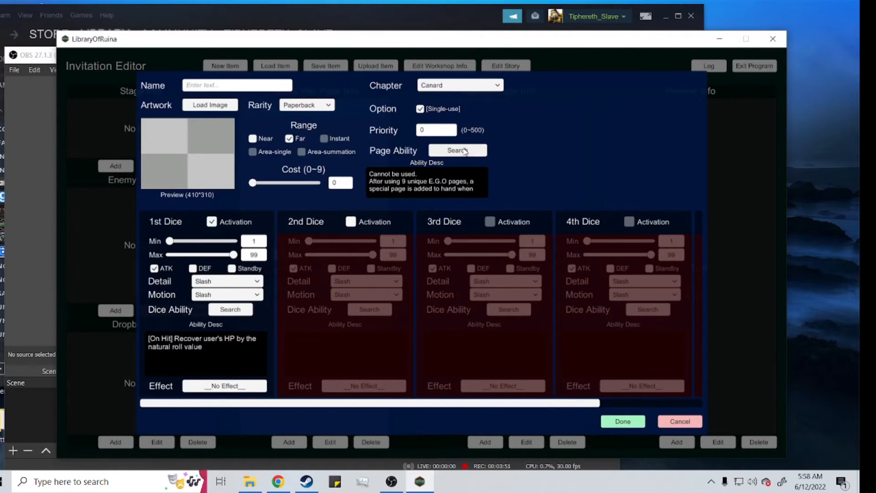
# Step: Check the Custom page abilities and assign the Common ability energy4 (Restore 4 Light) to the combat page
pyautogui.click(465, 152)
pyautogui.click(502, 153)
pyautogui.click(502, 184)
pyautogui.click(498, 154)
pyautogui.click(501, 164)
pyautogui.click(518, 356)
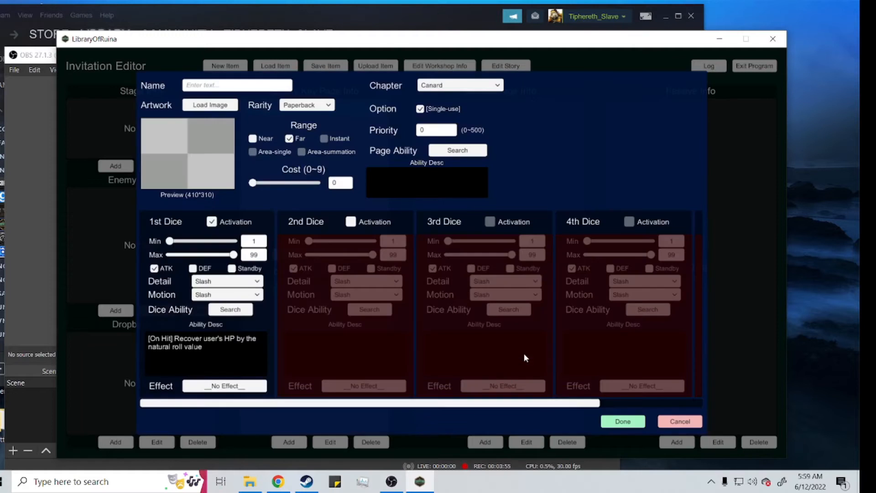
pyautogui.click(473, 151)
pyautogui.click(479, 208)
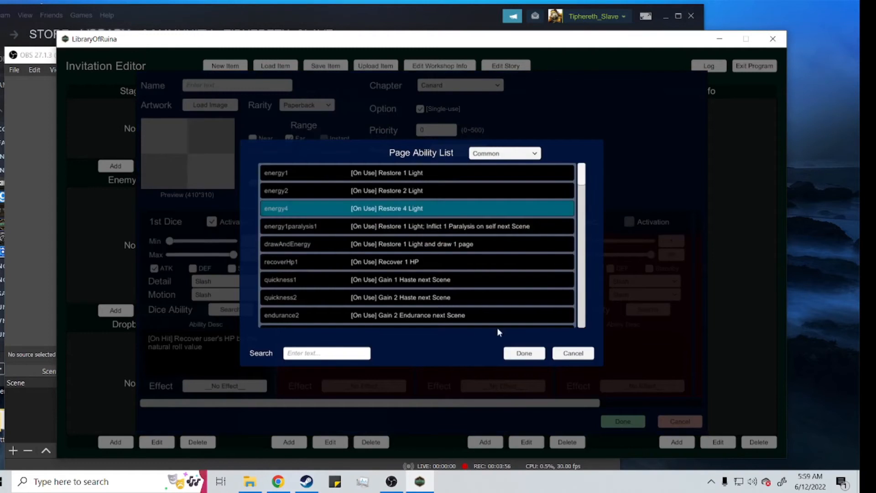
pyautogui.click(520, 355)
# Step: Check the combat page artwork picker, and open the Wikipedia single-banana image from the Google Images results in Chrome
pyautogui.click(211, 106)
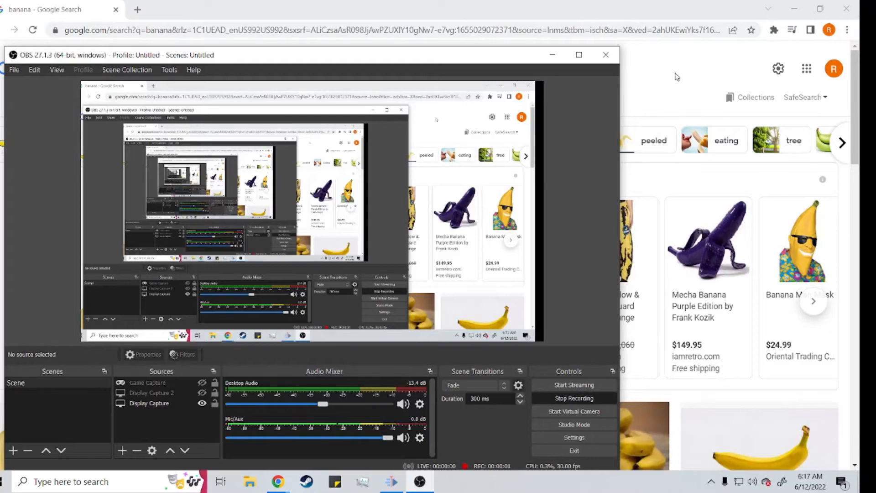
pyautogui.click(679, 80)
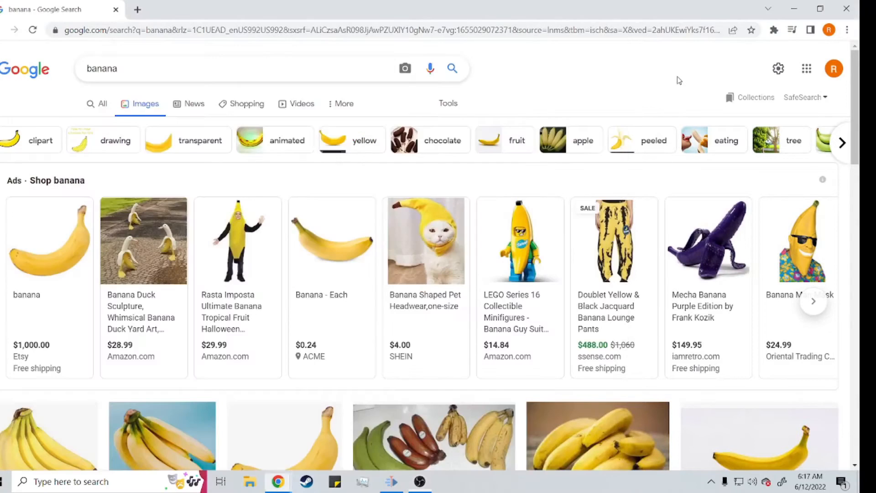
pyautogui.scroll(-3, 137, 274)
pyautogui.click(128, 358)
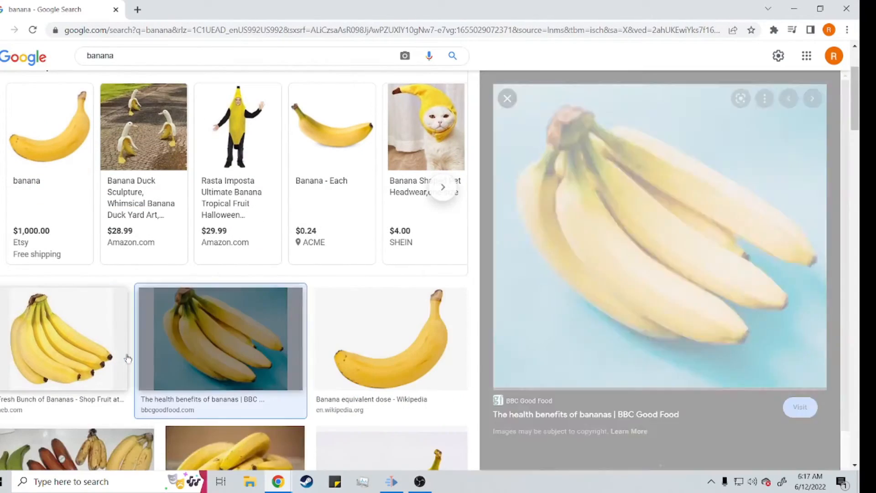
pyautogui.click(380, 340)
# Step: Start saving the banana image as a PNG and go to the New library mod folder in Documents
pyautogui.rightClick(642, 234)
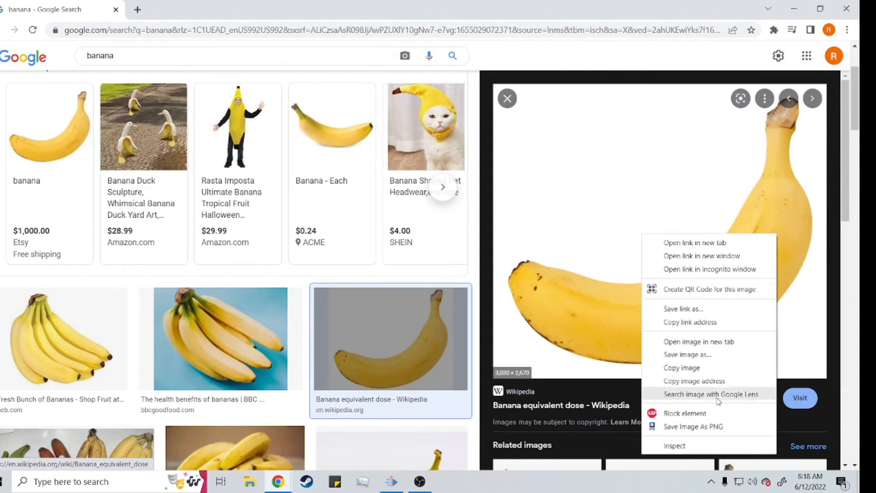
pyautogui.click(720, 429)
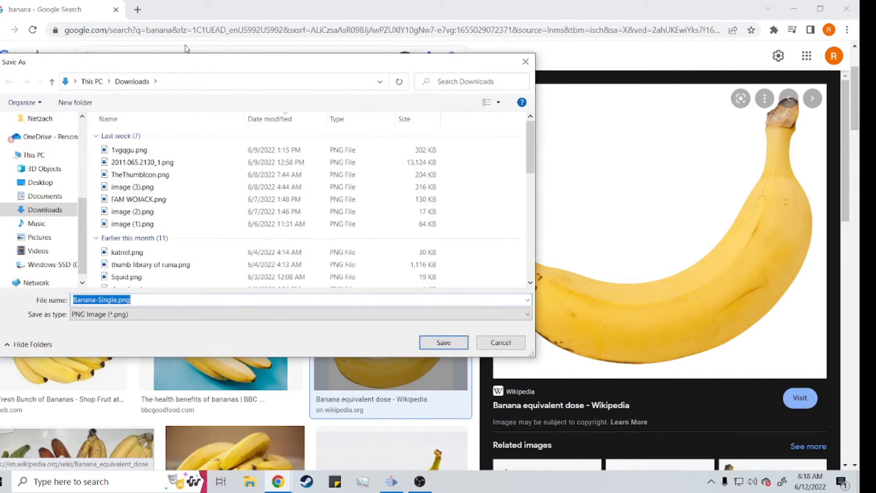
pyautogui.scroll(1, 39, 187)
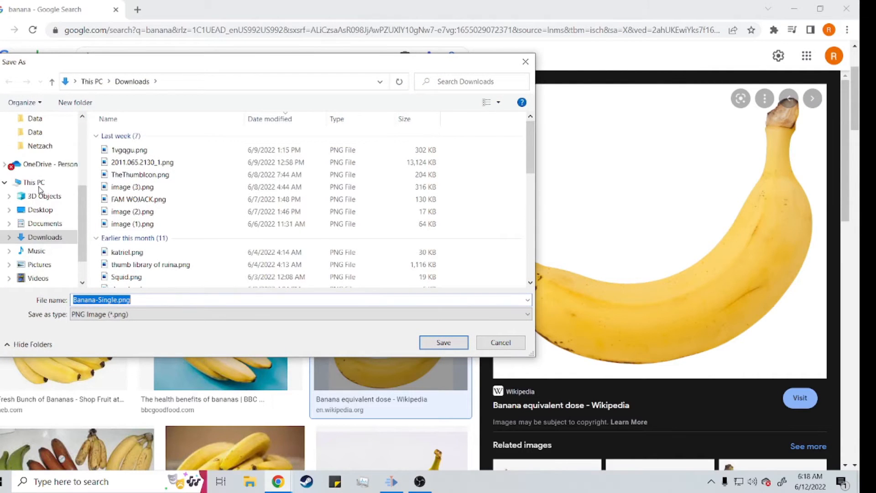
pyautogui.click(44, 223)
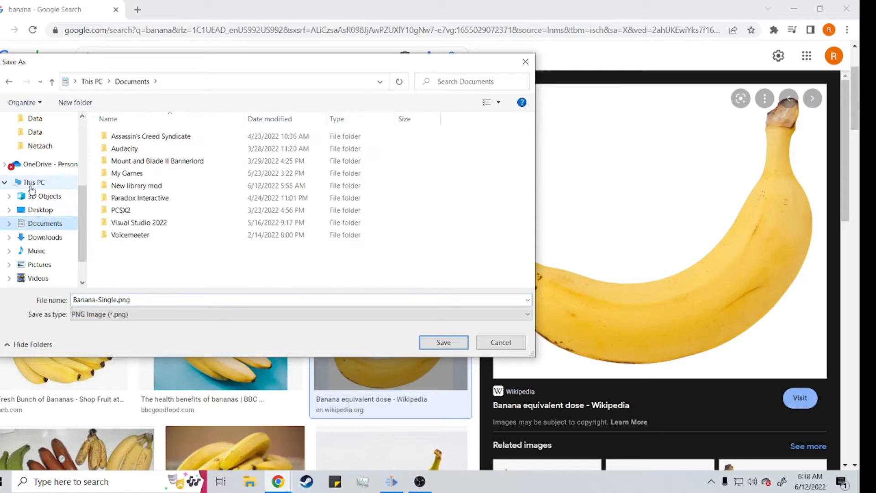
pyautogui.click(31, 185)
pyautogui.click(50, 223)
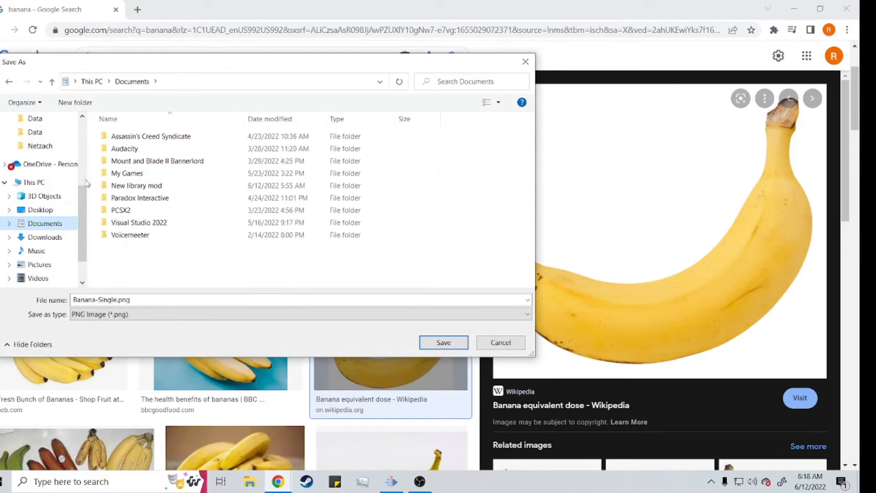
pyautogui.click(140, 191)
pyautogui.doubleClick(140, 191)
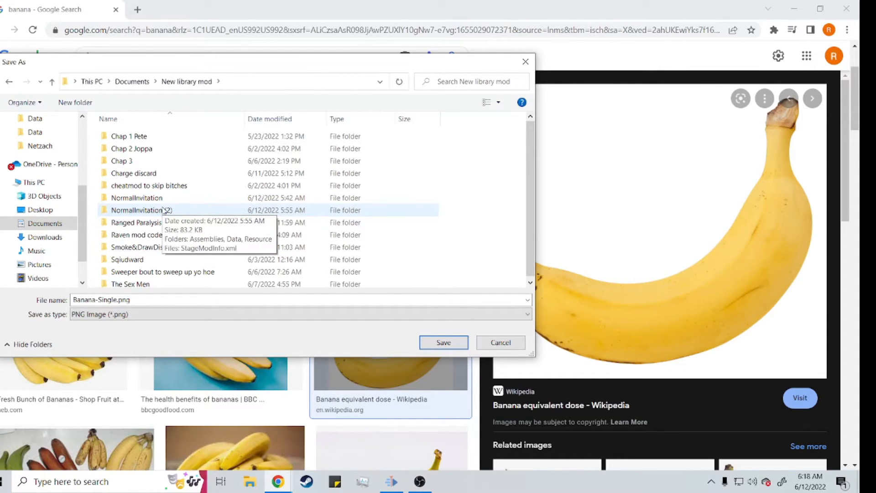
# Step: Save the image as Banana-Single.png in the CombatPageArtwork folder under NormalInvitation (2) > Resource
pyautogui.doubleClick(169, 209)
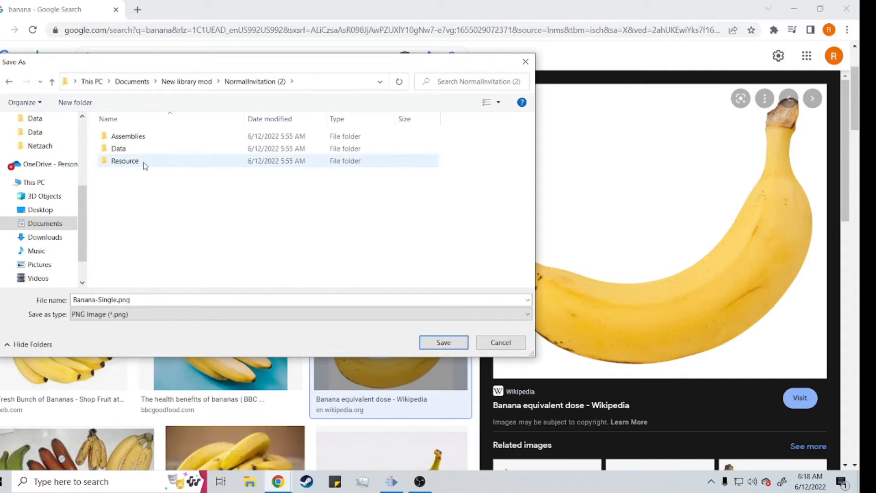
pyautogui.doubleClick(144, 164)
pyautogui.press('BackSpace')
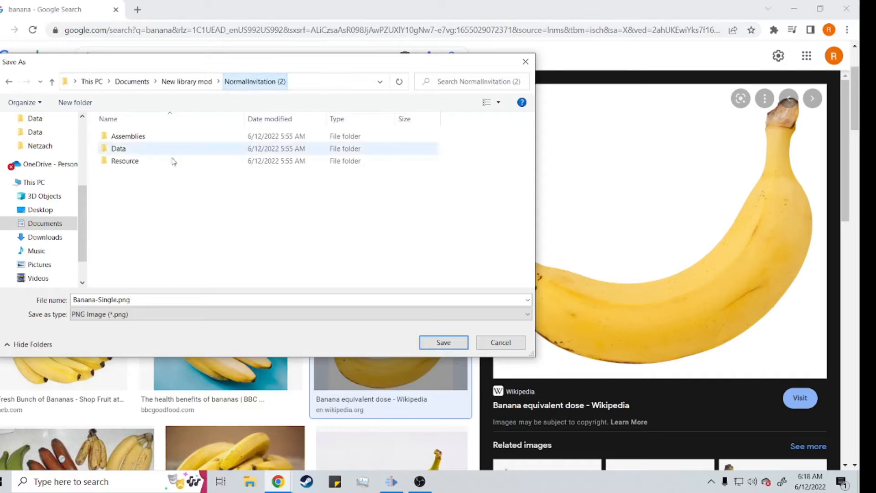
pyautogui.doubleClick(173, 161)
pyautogui.doubleClick(170, 151)
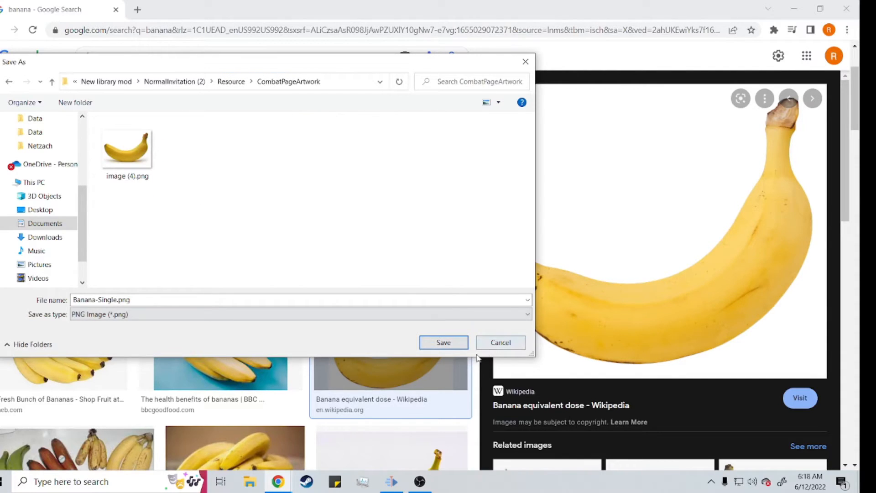
pyautogui.click(443, 343)
# Step: Open the downloaded Banana-Single.png in Photos and resize it to 410 x 310 pixels with the aspect ratio unlocked
pyautogui.click(45, 459)
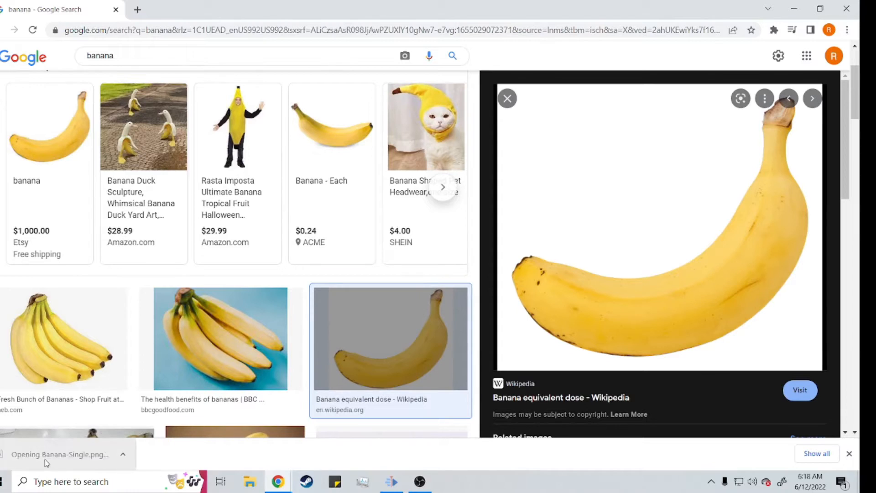
pyautogui.click(721, 68)
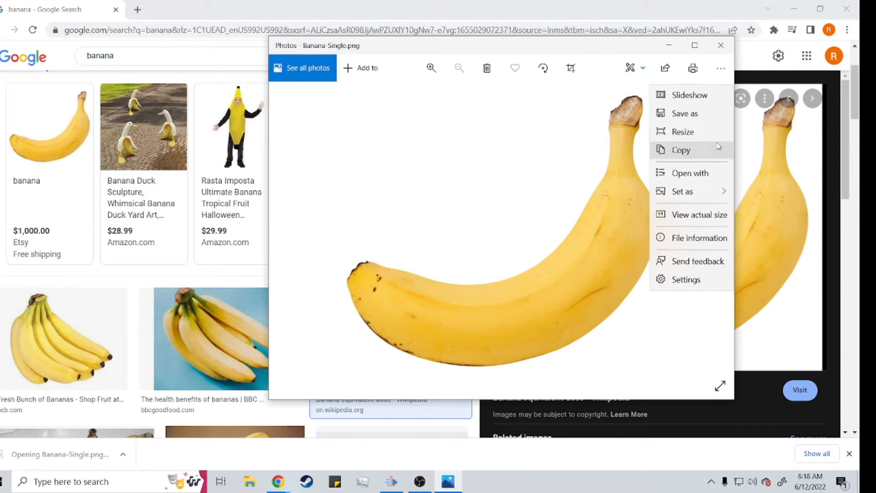
pyautogui.click(698, 132)
pyautogui.click(467, 307)
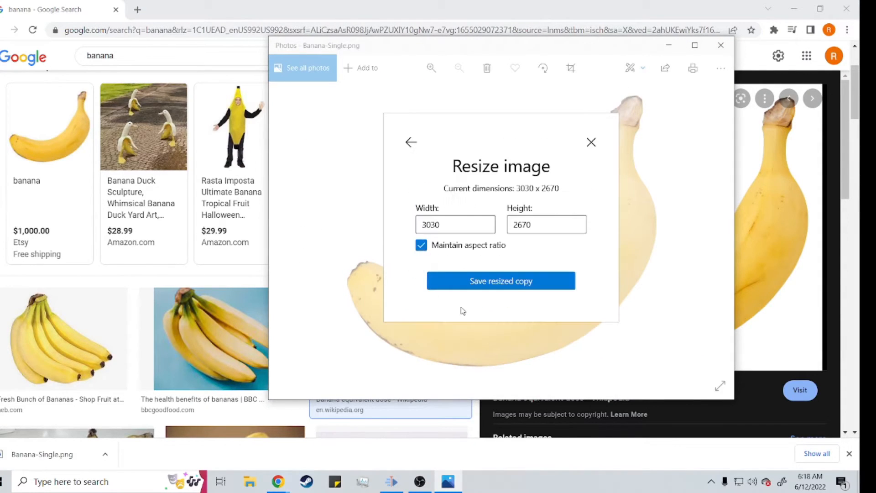
pyautogui.click(423, 247)
pyautogui.moveTo(462, 226); pyautogui.dragTo(335, 235)
pyautogui.write('410')
pyautogui.press('Tab')
pyautogui.write('310')
pyautogui.click(542, 284)
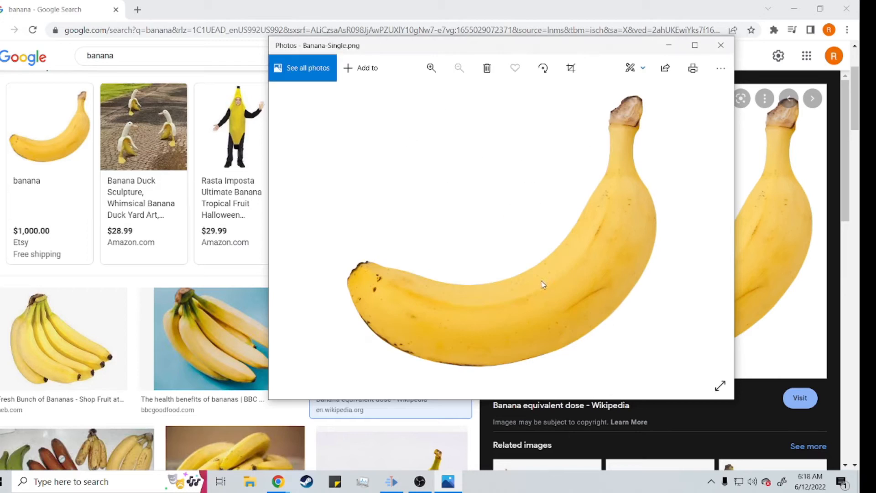
# Step: Save the resized image over Banana-Single.png in the CombatPageArtwork folder and close Photos
pyautogui.click(541, 162)
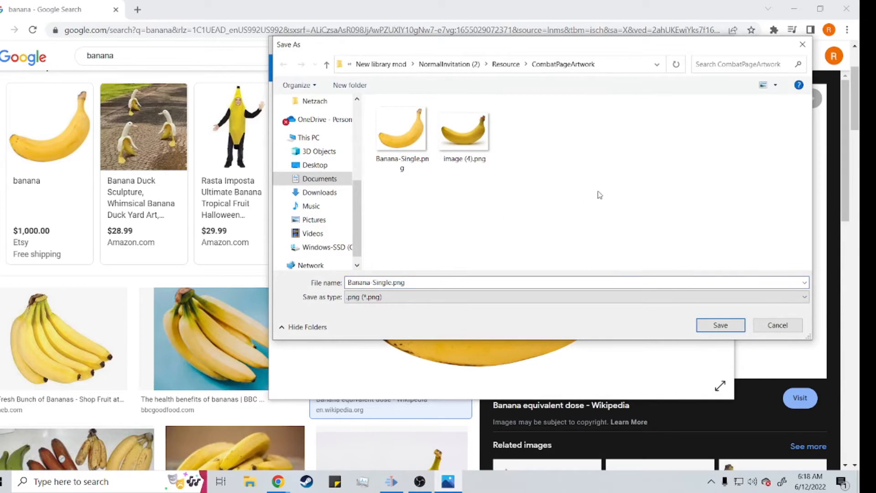
pyautogui.click(726, 328)
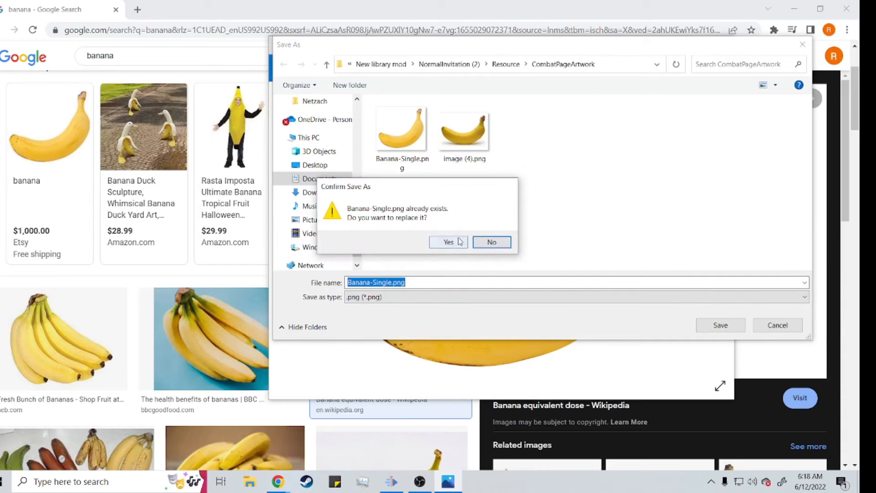
pyautogui.click(459, 242)
pyautogui.click(723, 44)
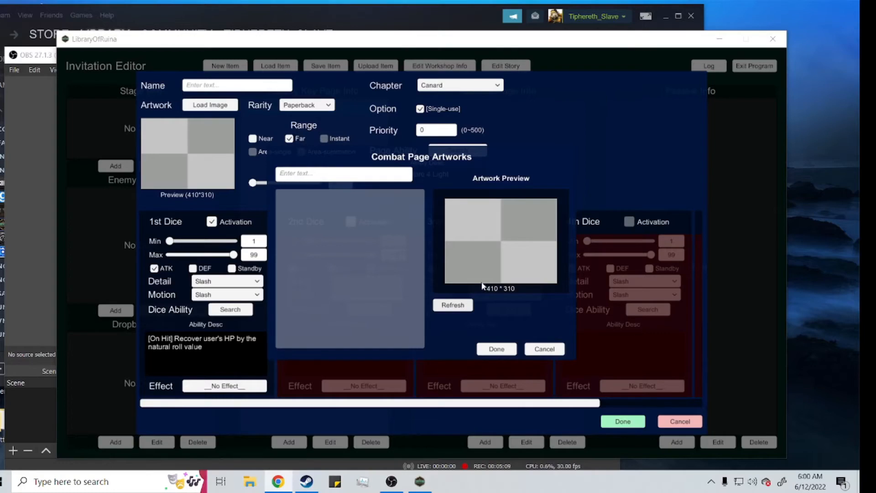
# Step: Load image (4).png as the combat page's artwork in the Invitation Editor
pyautogui.click(452, 305)
pyautogui.click(347, 198)
pyautogui.click(494, 349)
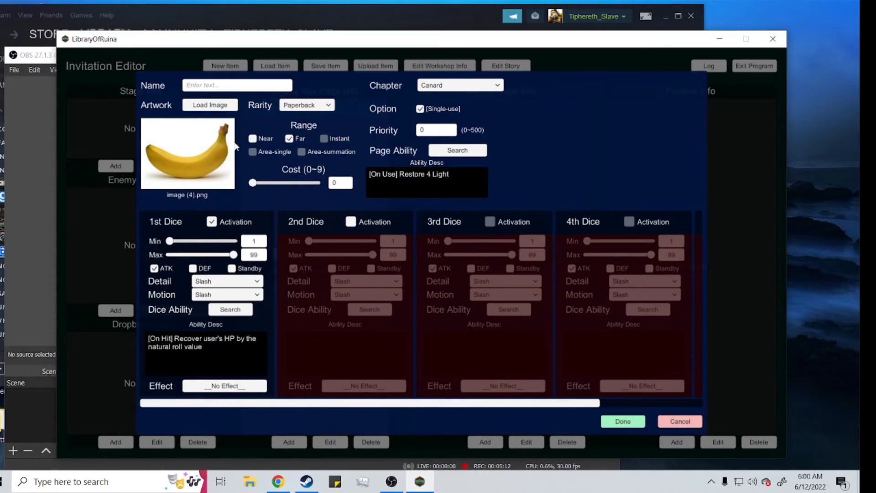
# Step: Name the combat page asfdaw and save it to the combat page list
pyautogui.click(207, 85)
pyautogui.write('asfdaw')
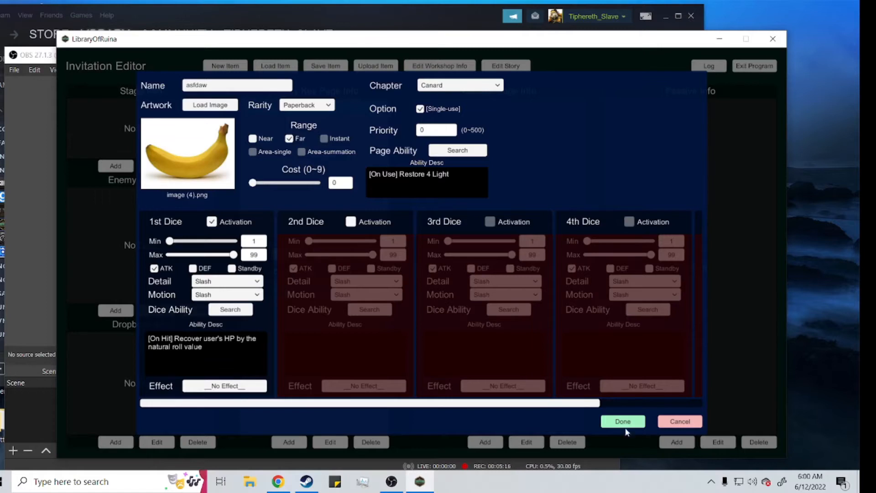
pyautogui.click(624, 424)
pyautogui.click(452, 109)
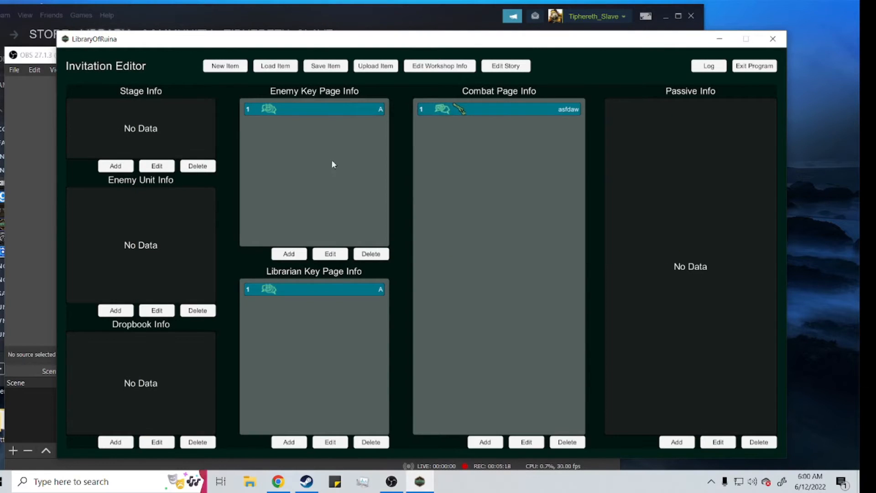
# Step: Add the combat page asfdaw to the enemy key page's deck and save the key page
pyautogui.click(331, 253)
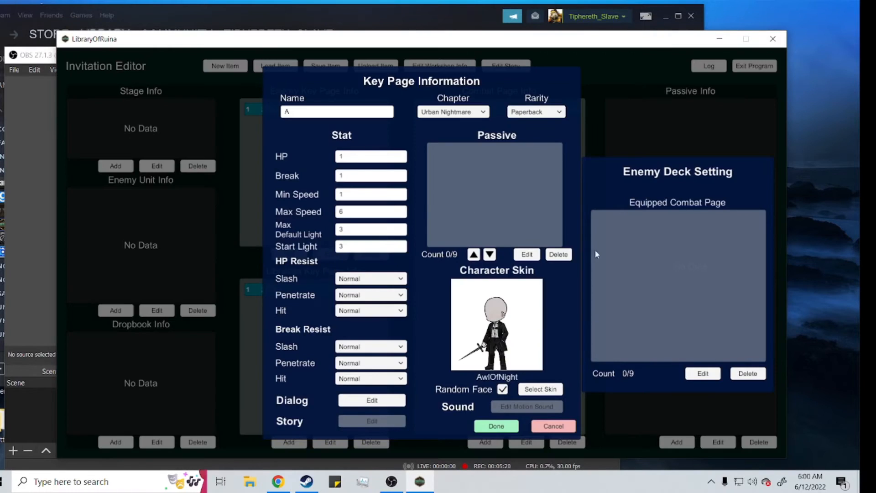
pyautogui.click(700, 376)
pyautogui.click(486, 186)
pyautogui.click(499, 378)
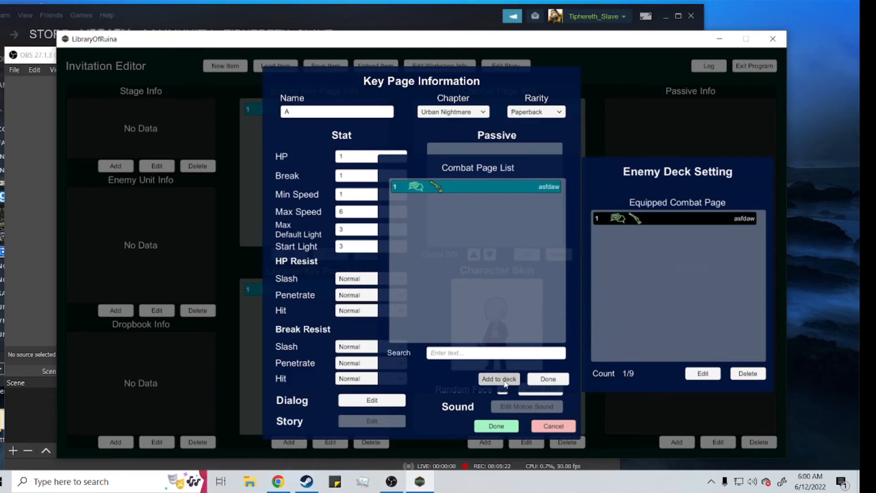
pyautogui.click(497, 426)
pyautogui.click(398, 287)
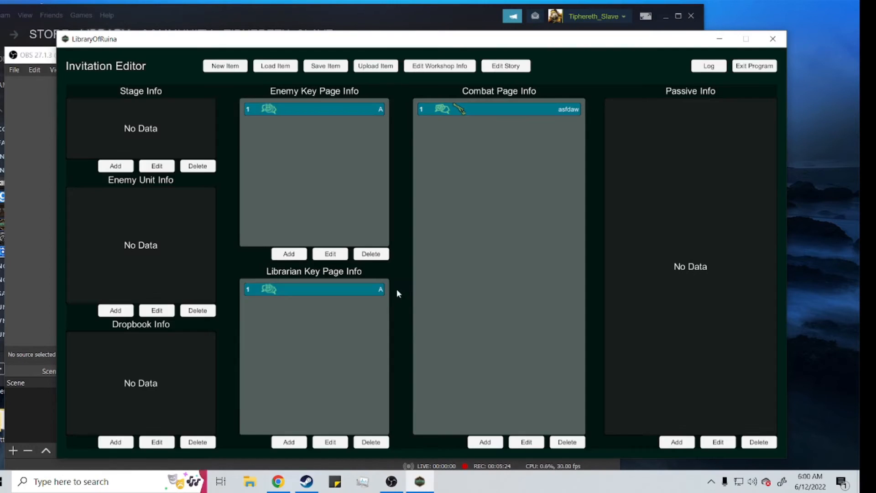
# Step: Reopen the enemy key page to check its equipped combat pages, and save it again
pyautogui.click(329, 105)
pyautogui.click(337, 255)
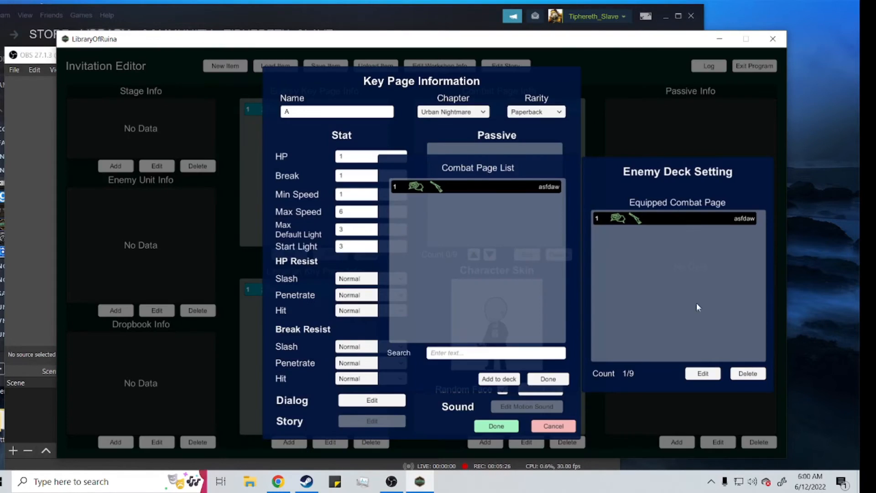
pyautogui.click(541, 382)
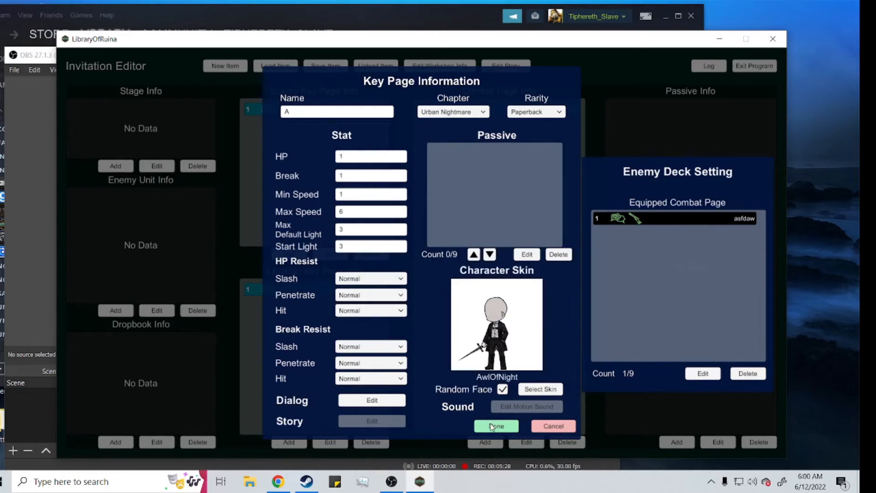
pyautogui.click(496, 425)
pyautogui.click(396, 285)
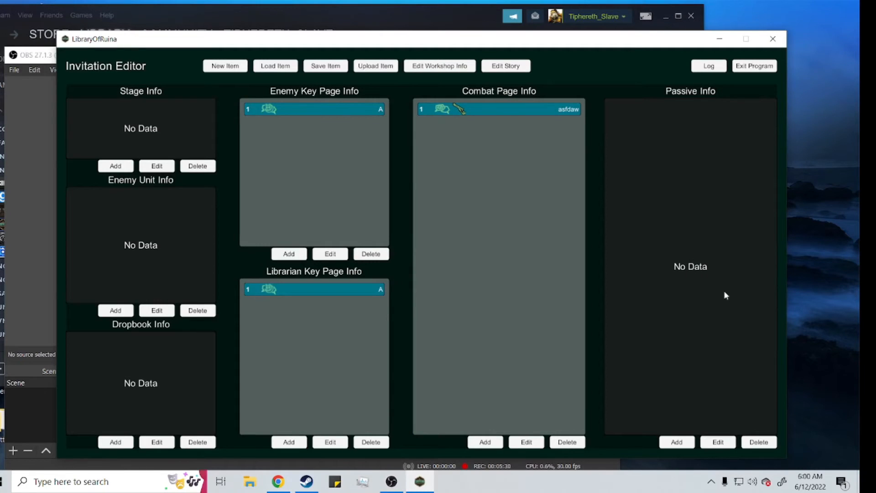
# Step: Look over the form for a new passive and close it without creating one
pyautogui.click(677, 442)
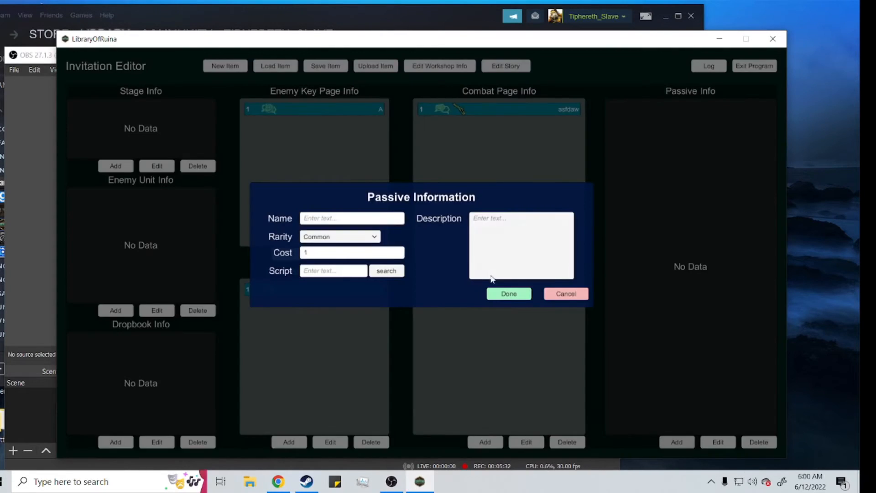
pyautogui.click(584, 295)
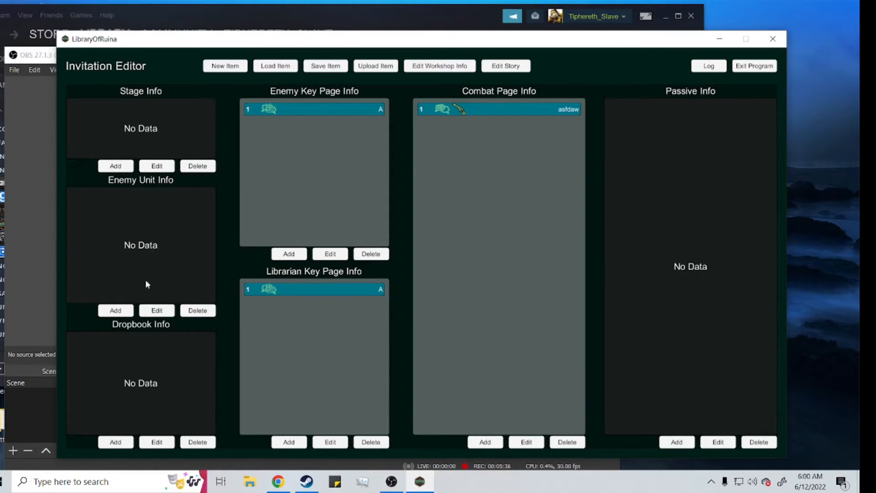
# Step: Start a new dropbook in the Urban Nightmare chapter with key page A and combat page asfdaw as rewards
pyautogui.click(122, 444)
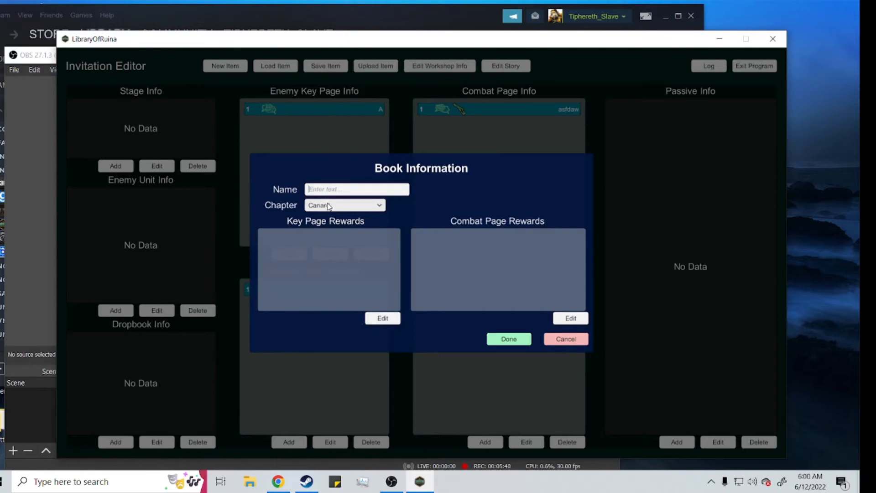
pyautogui.click(328, 206)
pyautogui.click(322, 256)
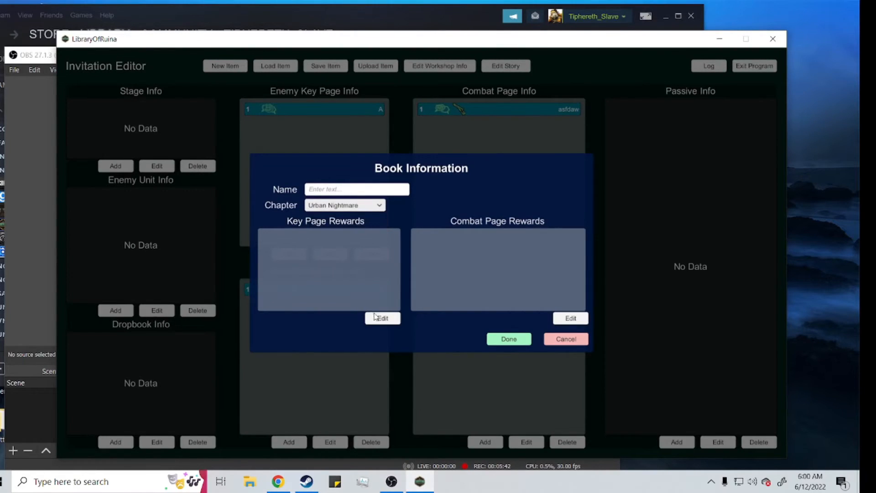
pyautogui.click(374, 317)
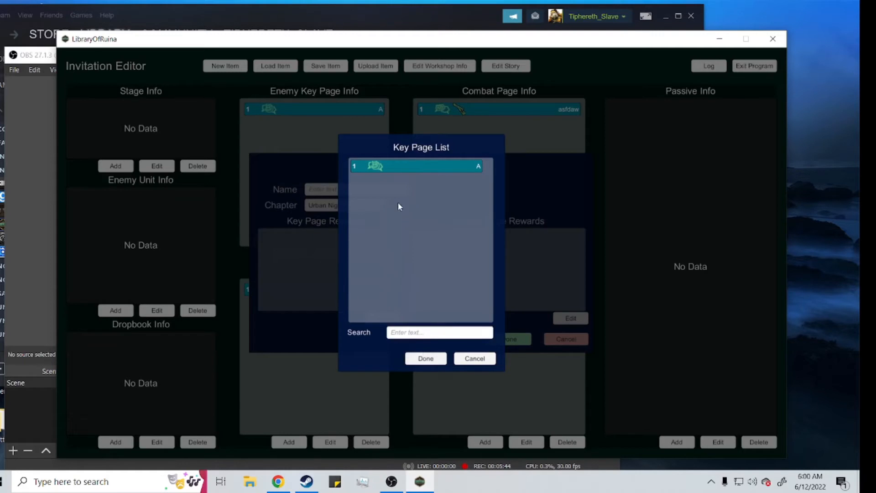
pyautogui.click(425, 360)
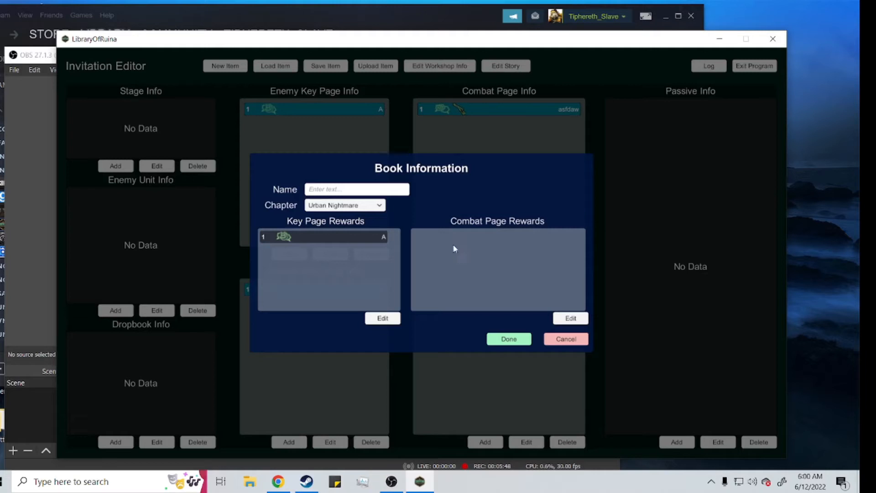
pyautogui.click(571, 318)
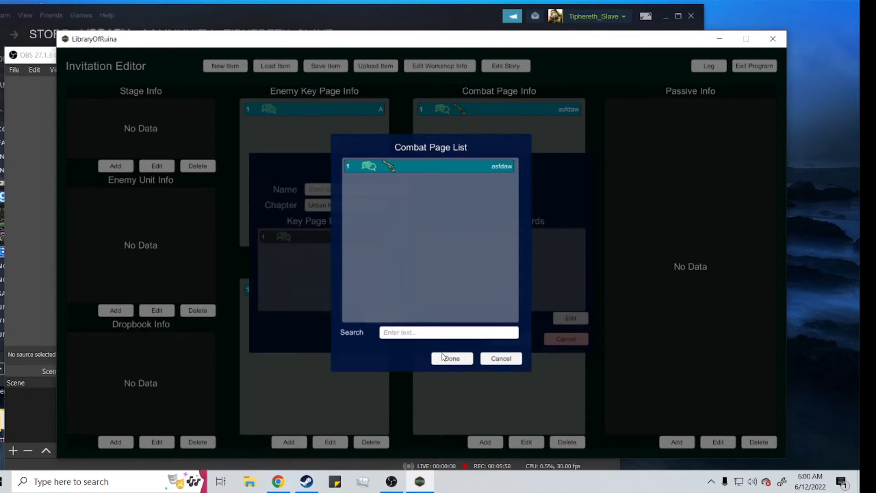
pyautogui.click(452, 359)
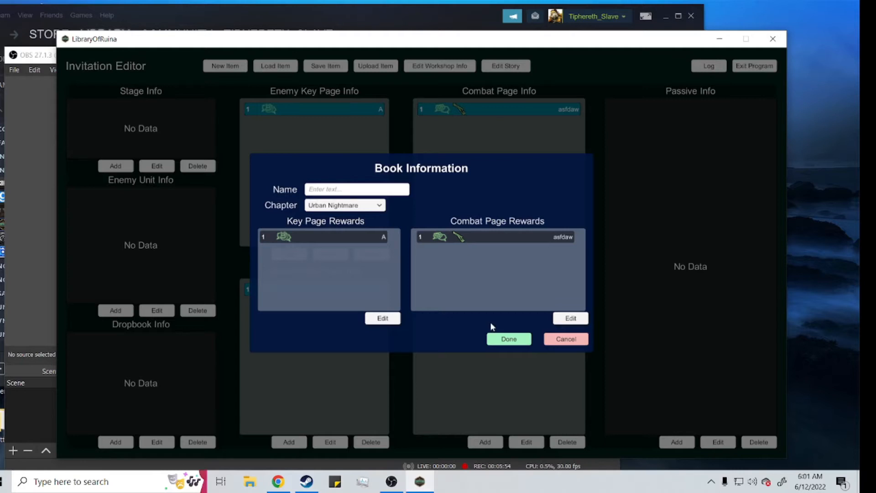
# Step: Name the dropbook ad and save it
pyautogui.click(498, 337)
pyautogui.click(419, 287)
pyautogui.click(377, 189)
pyautogui.write('ad')
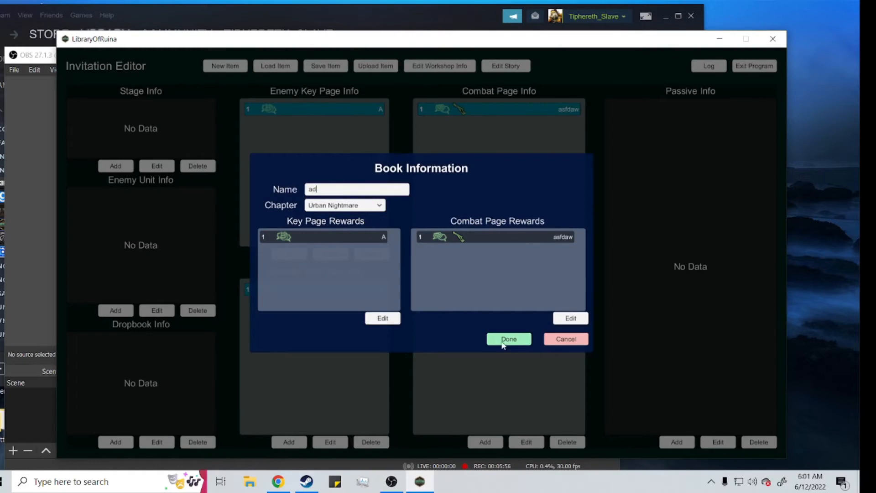
pyautogui.click(502, 343)
# Step: Create an enemy unit named adc with key page A and dropbook ad as its book reward
pyautogui.click(116, 311)
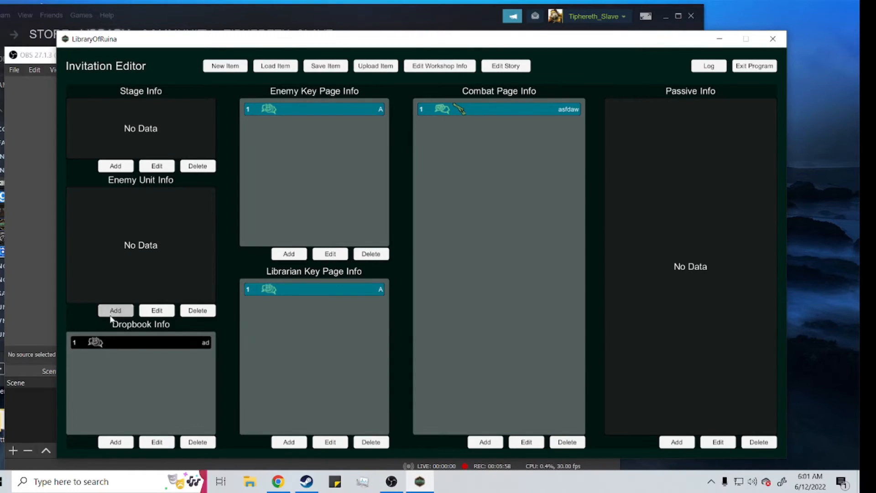
pyautogui.click(530, 230)
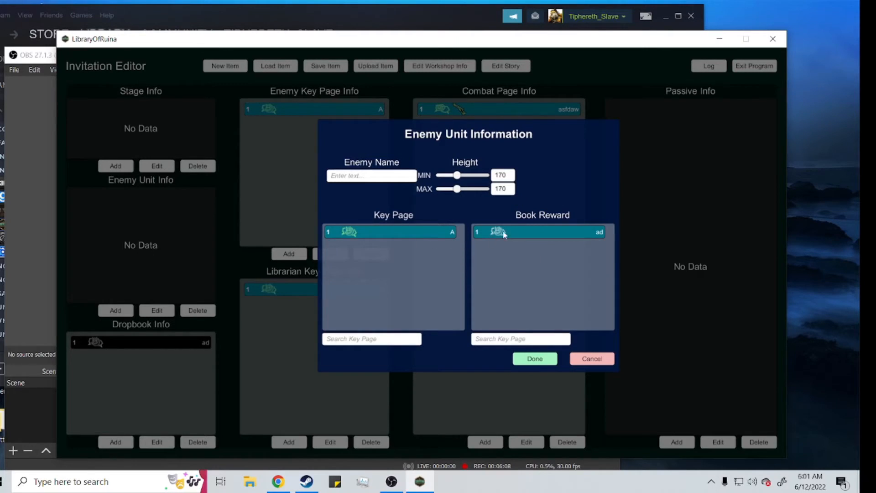
pyautogui.click(410, 177)
pyautogui.write('adc')
pyautogui.click(532, 359)
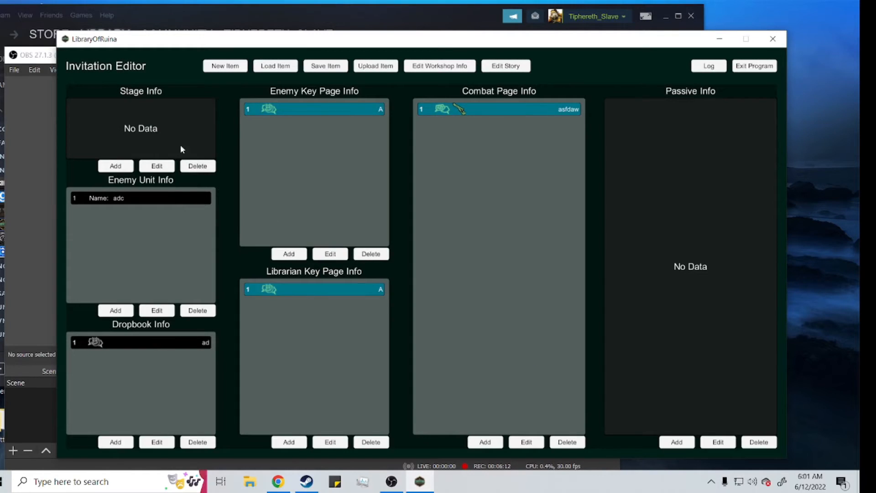
# Step: Start a new stage named adawf that takes one Urban Nightmare invitation book
pyautogui.click(115, 166)
pyautogui.click(347, 188)
pyautogui.write('adawf')
pyautogui.click(442, 188)
pyautogui.click(435, 196)
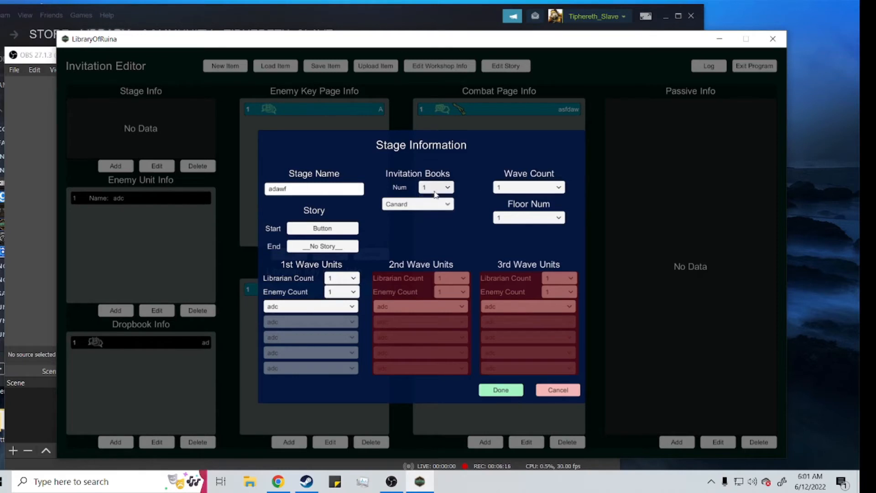
pyautogui.click(418, 204)
pyautogui.click(431, 253)
# Step: Set the first wave's enemy count to 2 and check the available librarian counts
pyautogui.click(341, 292)
pyautogui.click(338, 312)
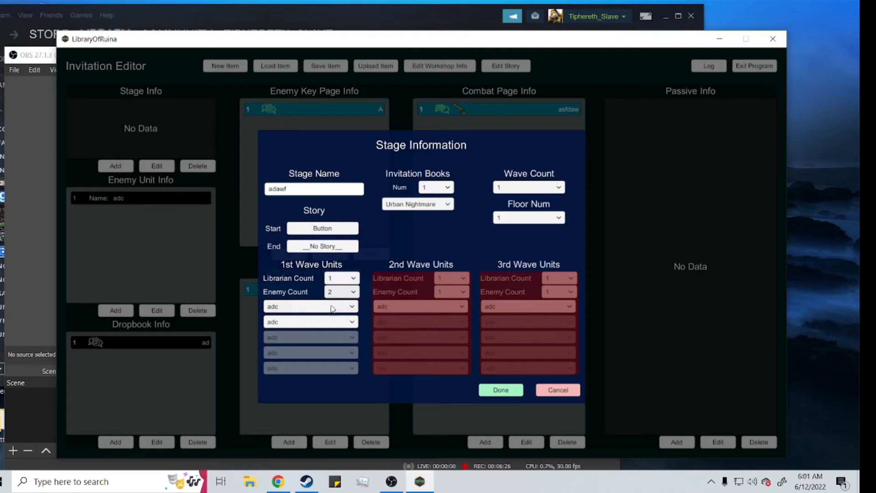
pyautogui.click(343, 278)
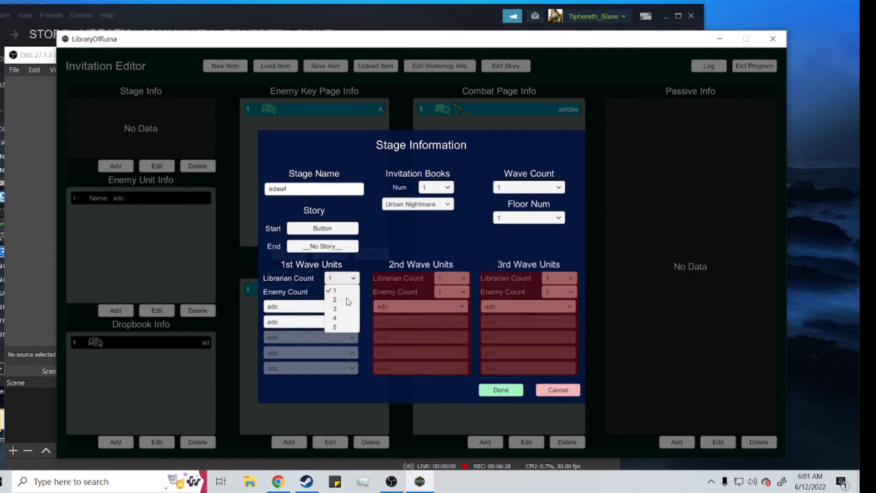
pyautogui.click(401, 238)
pyautogui.click(339, 291)
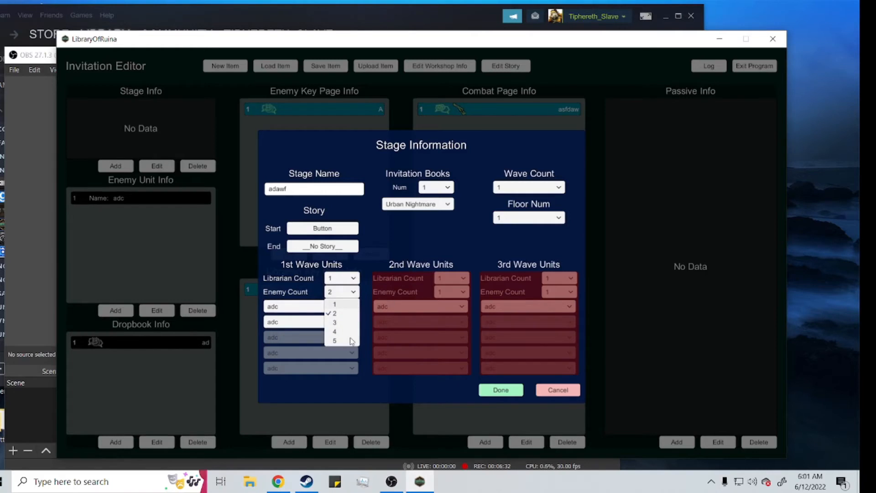
pyautogui.click(348, 313)
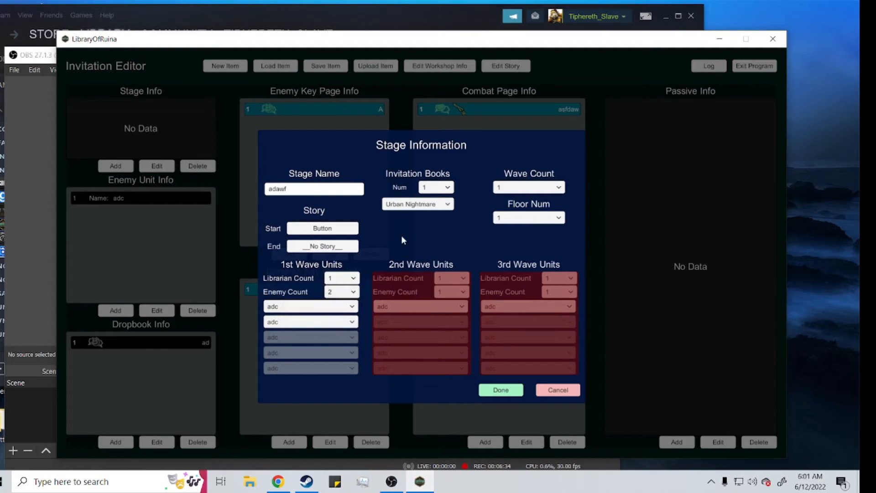
# Step: Check the stage's options for the first wave's librarian count and the number of waves
pyautogui.click(351, 279)
pyautogui.click(347, 279)
pyautogui.click(524, 188)
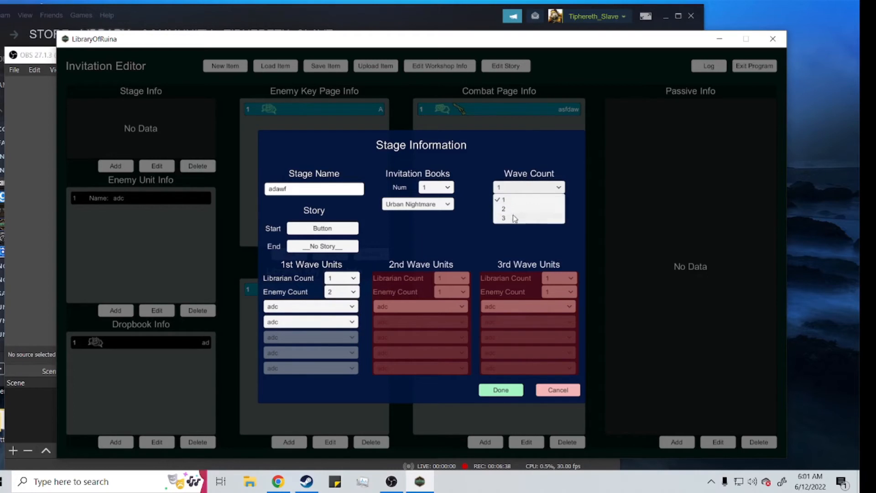
pyautogui.click(519, 189)
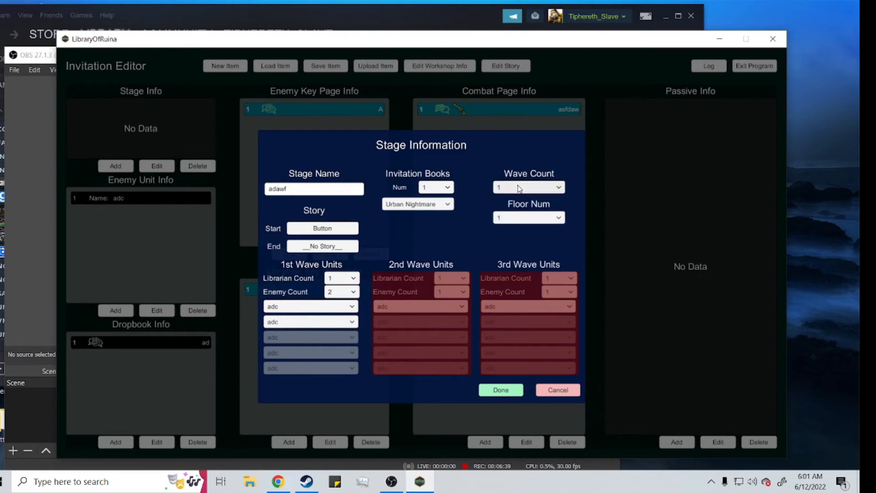
# Step: Check the floor number options of the stage adawf and finish creating the stage
pyautogui.click(506, 218)
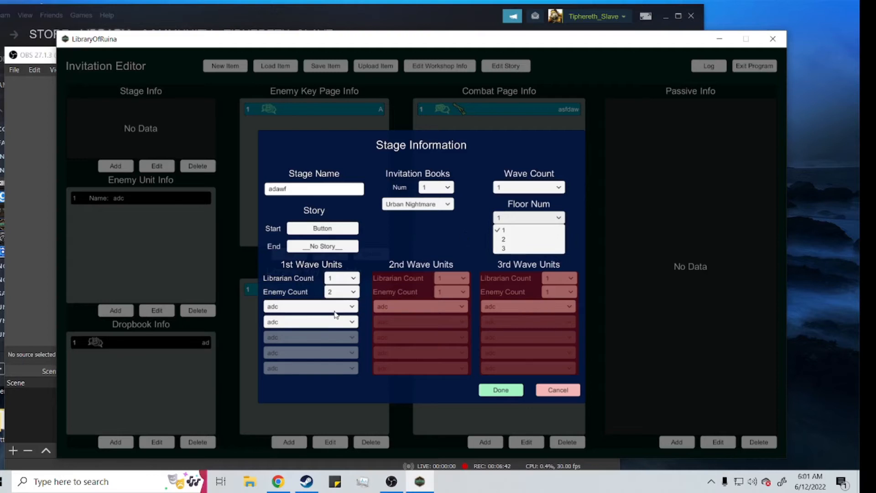
pyautogui.click(499, 390)
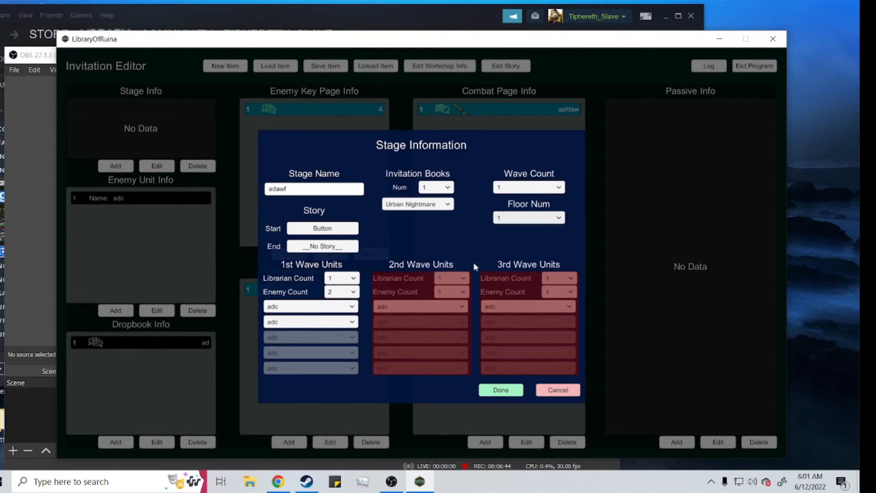
pyautogui.click(504, 393)
pyautogui.click(191, 201)
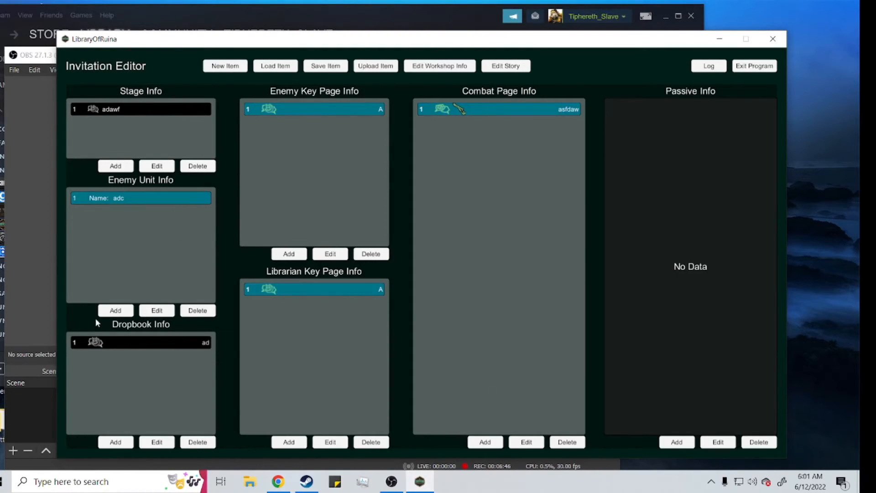
pyautogui.click(117, 313)
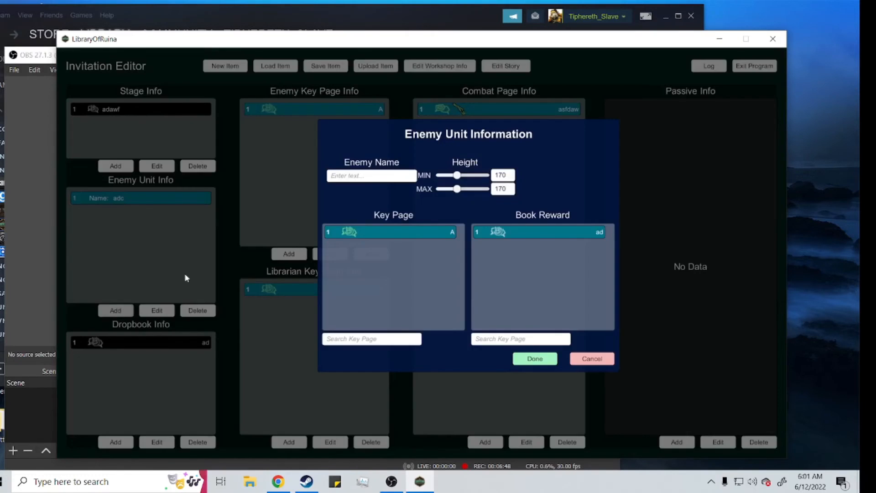
pyautogui.click(599, 359)
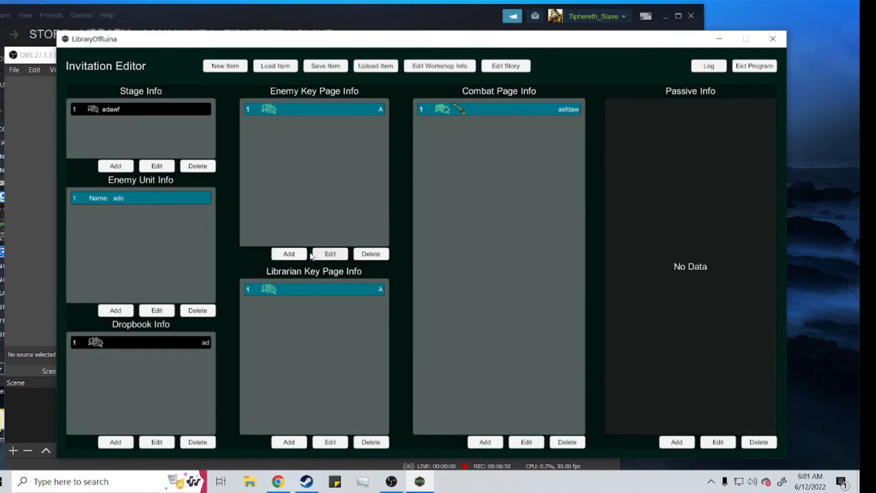
# Step: Create a second enemy key page named B with the AwlOfNight character skin and a random face
pyautogui.click(296, 254)
pyautogui.click(327, 117)
pyautogui.write('B')
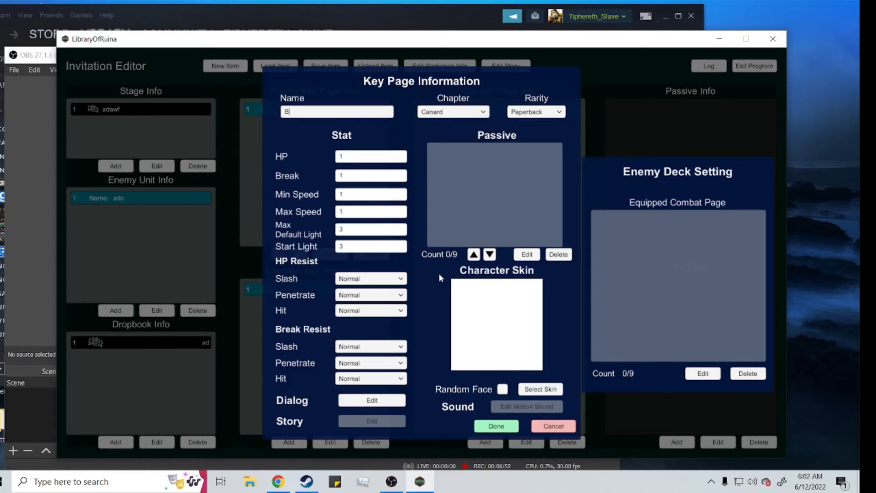
pyautogui.click(529, 388)
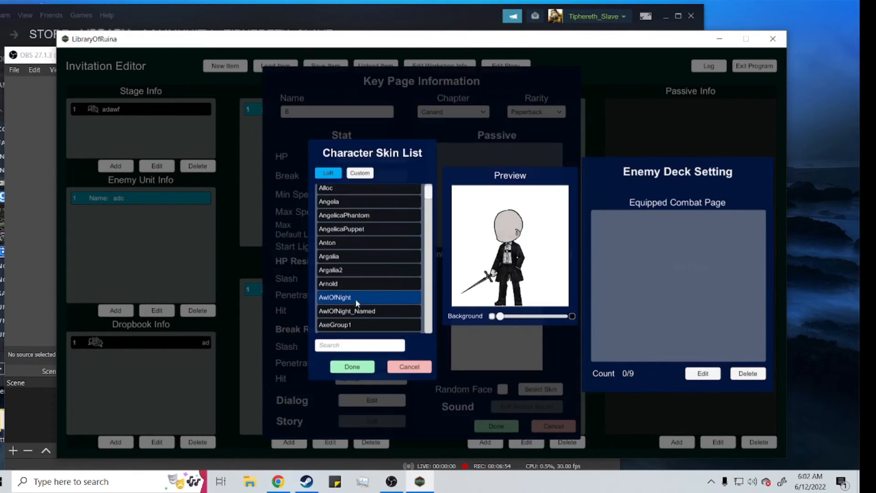
pyautogui.click(352, 366)
pyautogui.click(503, 389)
pyautogui.click(497, 425)
pyautogui.click(398, 286)
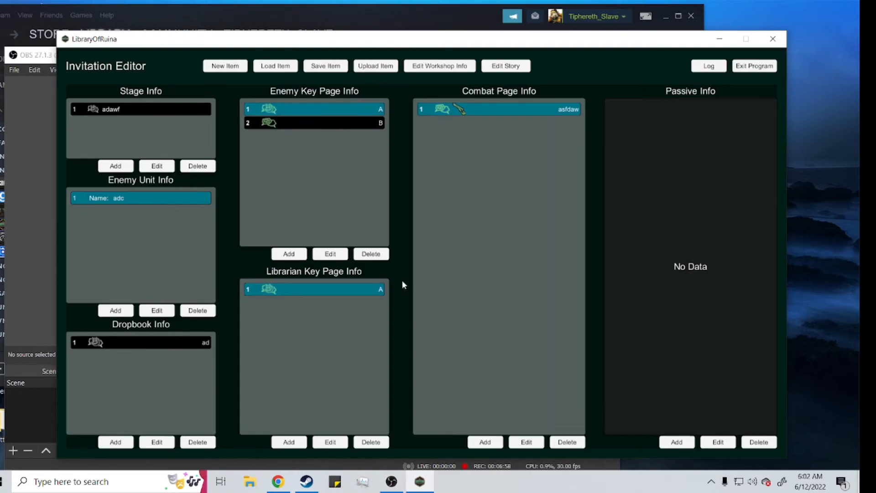
# Step: Create an enemy unit named adw with key page B and dropbook ad as its book reward
pyautogui.click(113, 309)
pyautogui.click(364, 245)
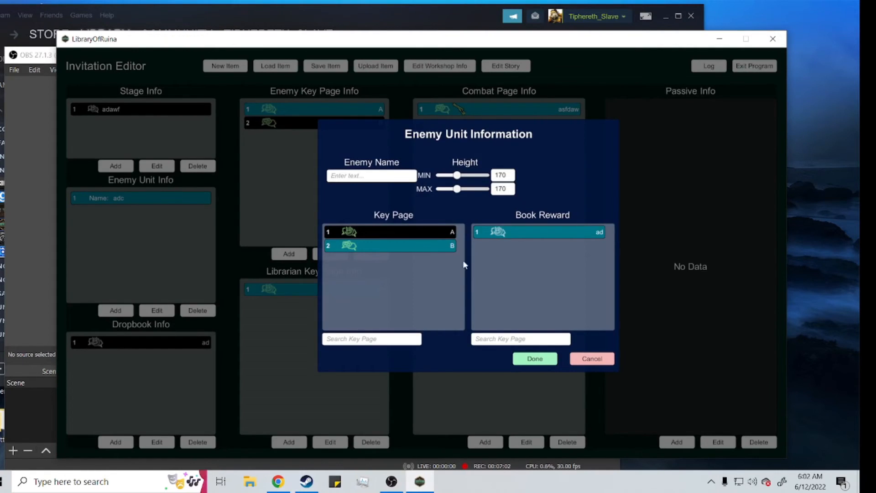
pyautogui.click(496, 231)
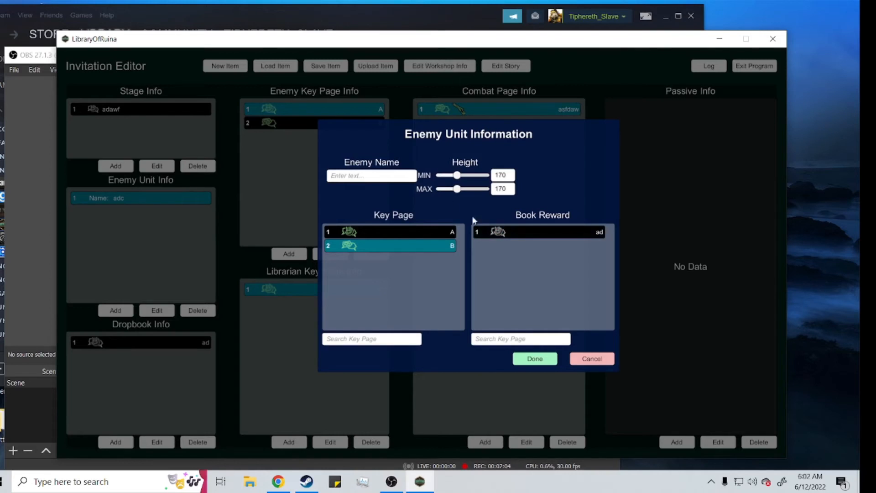
pyautogui.click(514, 237)
pyautogui.click(397, 176)
pyautogui.write('ad')
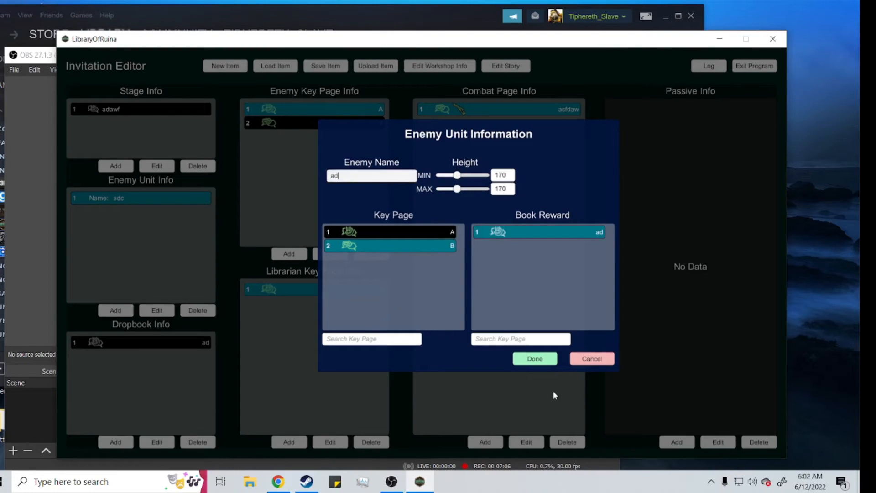
# Step: Change the second enemy in the first wave of stage adawf to adw
pyautogui.click(128, 110)
pyautogui.click(157, 166)
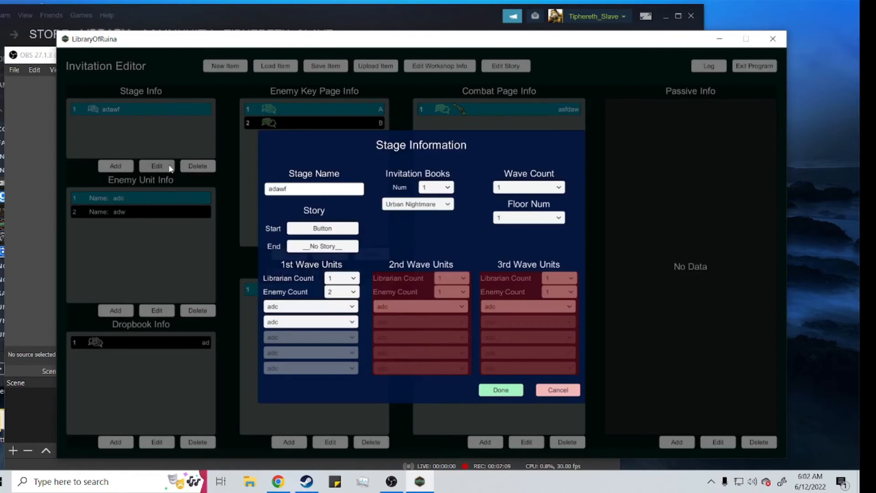
pyautogui.click(310, 322)
pyautogui.click(286, 341)
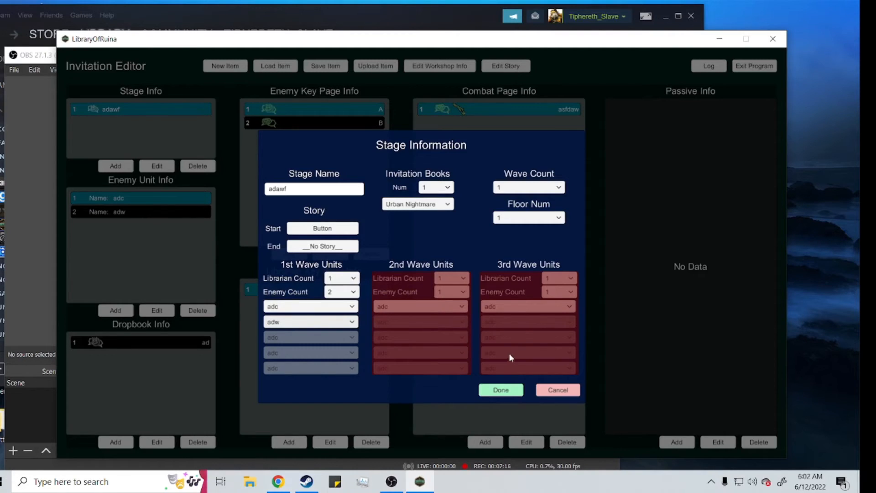
pyautogui.click(507, 389)
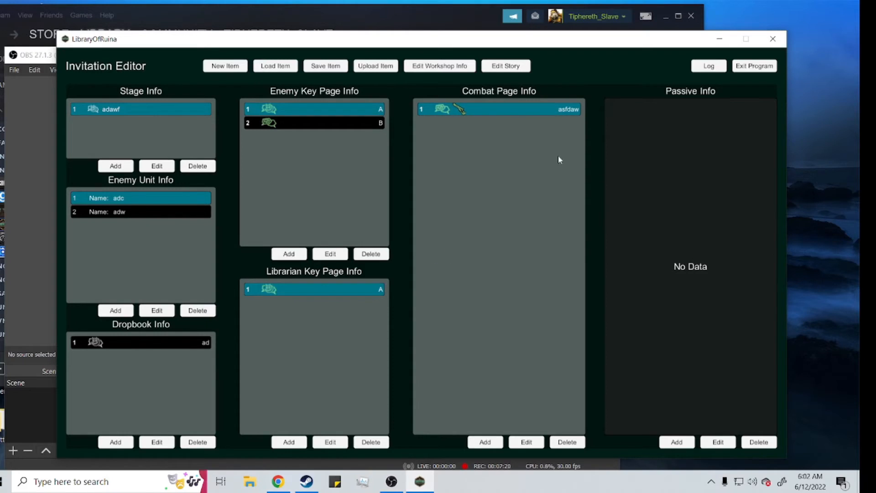
# Step: Try to choose a start story for the stage adawf
pyautogui.click(156, 166)
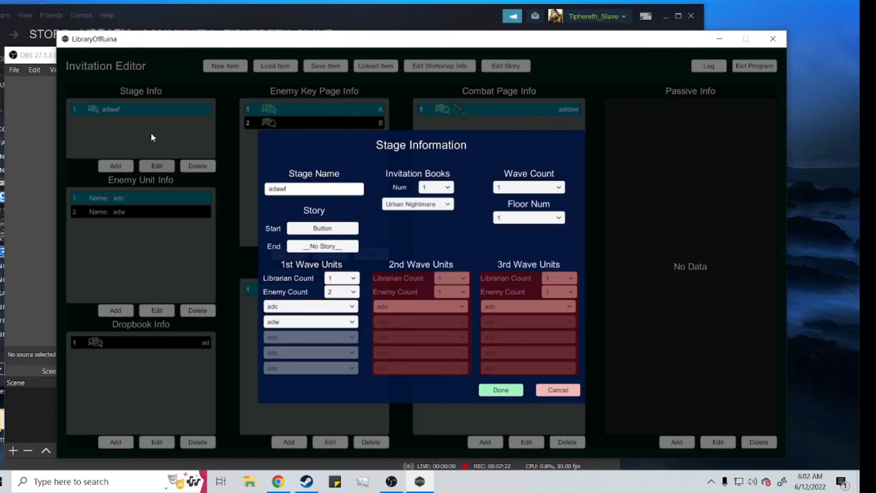
pyautogui.click(307, 226)
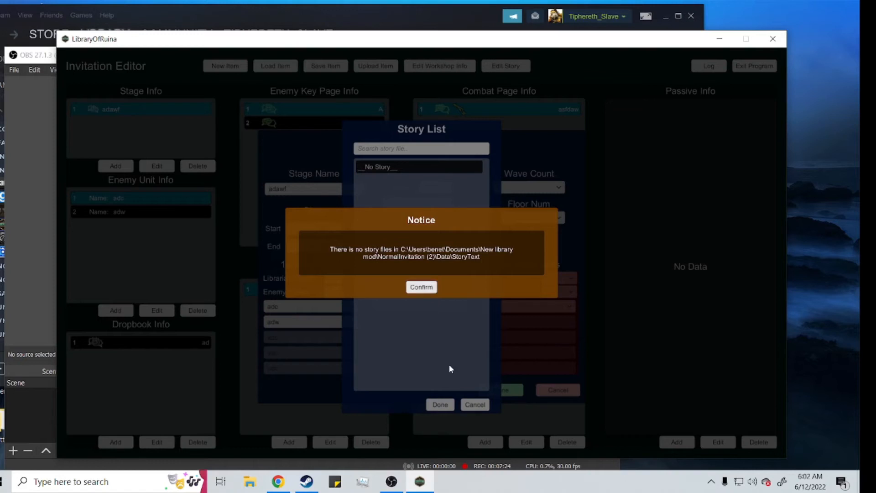
pyautogui.click(430, 285)
pyautogui.click(475, 404)
pyautogui.click(517, 393)
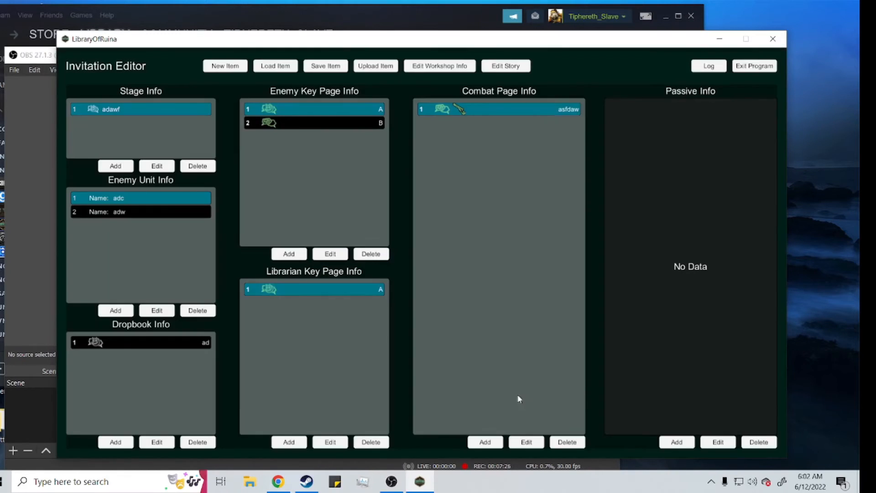
# Step: Create a new story file named fw in the story editor
pyautogui.click(502, 68)
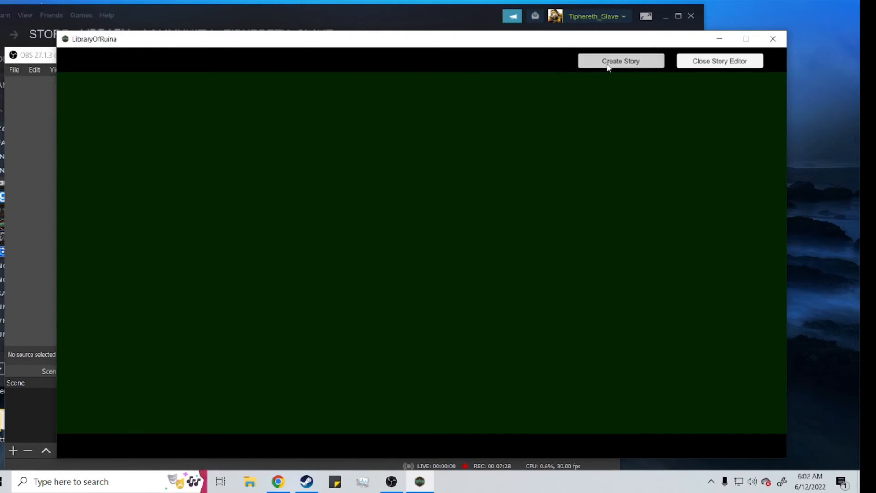
pyautogui.click(621, 61)
pyautogui.click(424, 221)
pyautogui.write('fw')
pyautogui.click(398, 246)
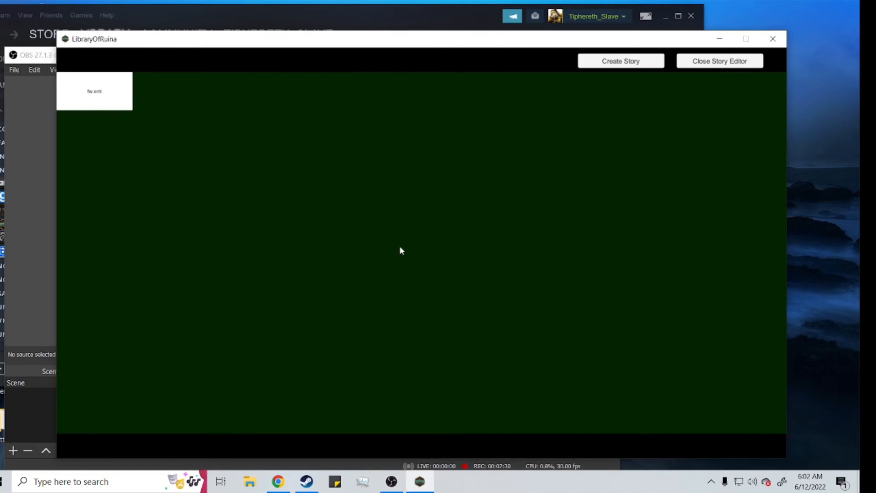
# Step: Open the fw.xml story, save its file and leave the story editor
pyautogui.click(113, 94)
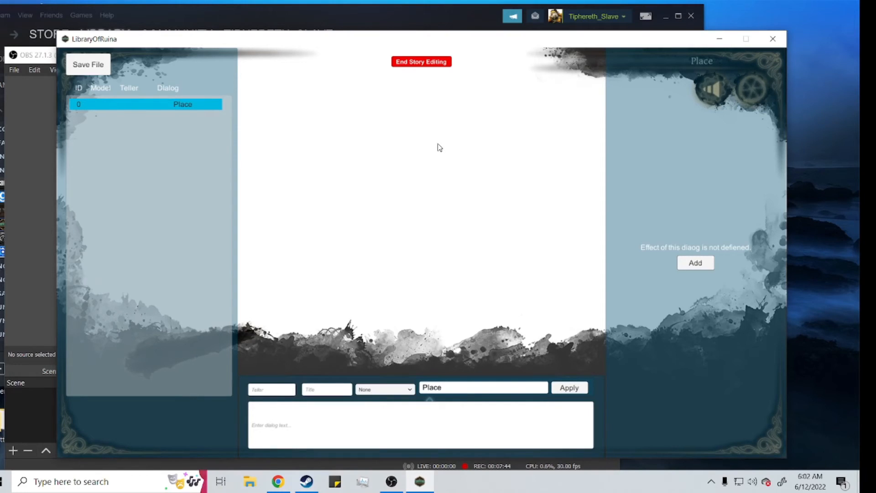
pyautogui.click(88, 70)
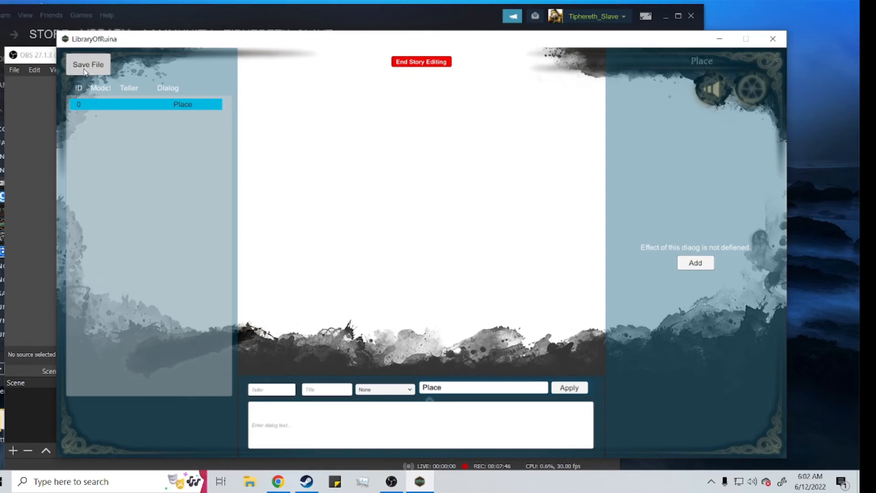
pyautogui.click(444, 64)
pyautogui.click(735, 64)
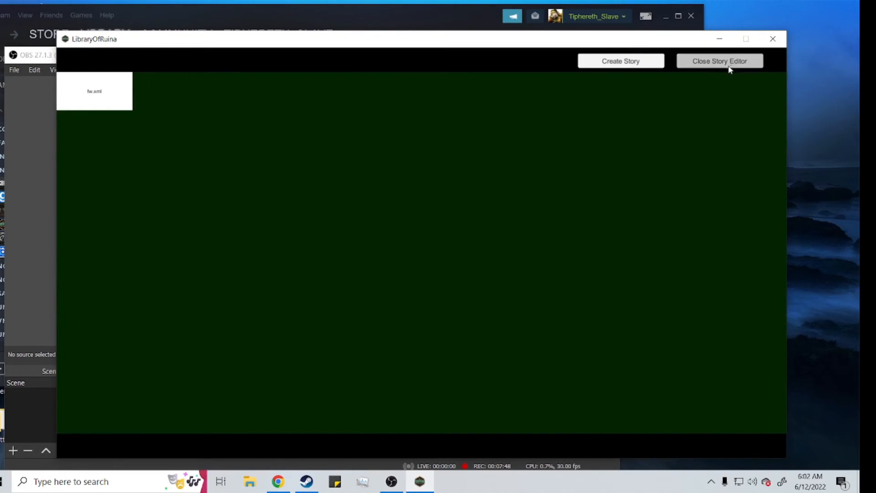
pyautogui.click(424, 287)
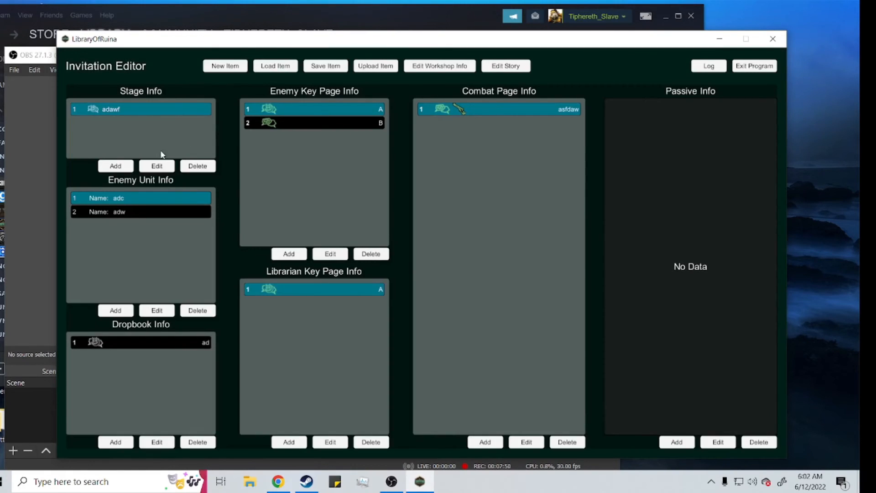
# Step: Set both the start and end story of the stage adawf to fw.xml
pyautogui.click(159, 166)
pyautogui.click(310, 231)
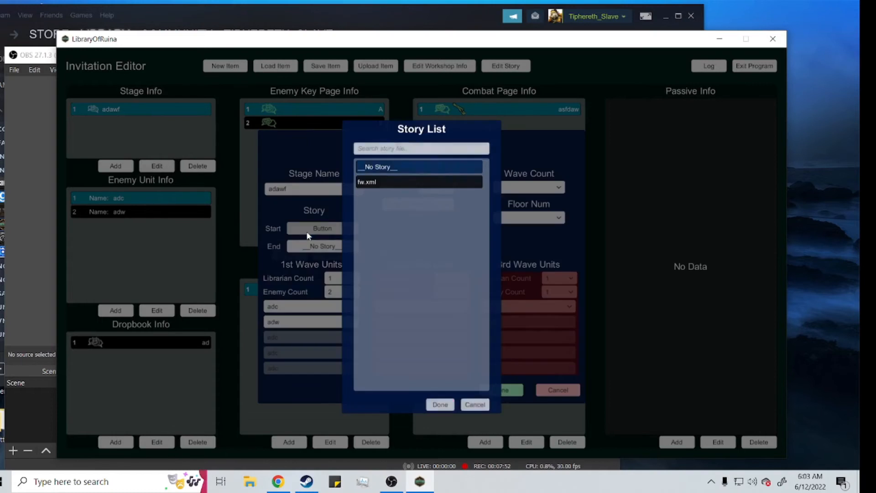
pyautogui.click(398, 181)
pyautogui.click(440, 404)
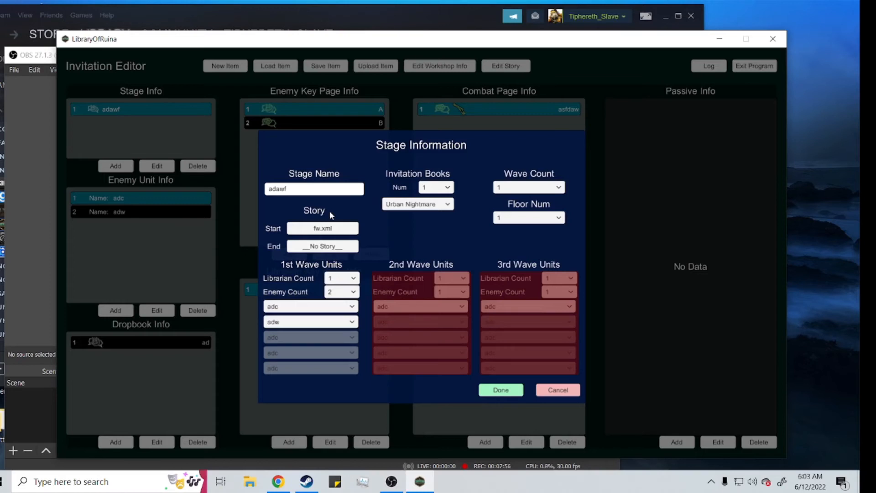
pyautogui.click(330, 246)
pyautogui.click(399, 182)
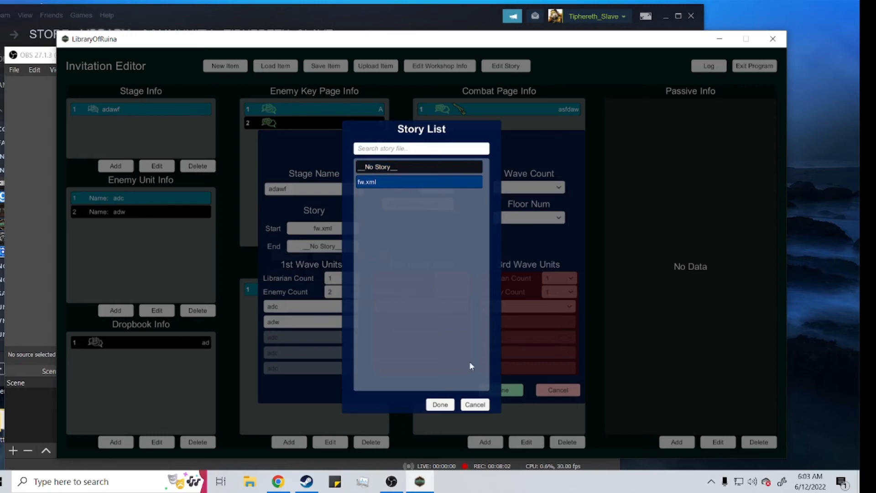
pyautogui.click(440, 405)
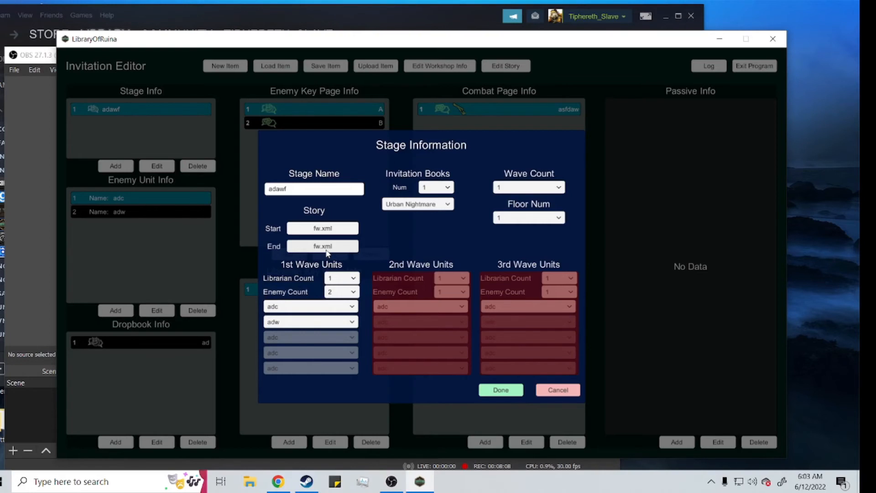
pyautogui.click(494, 393)
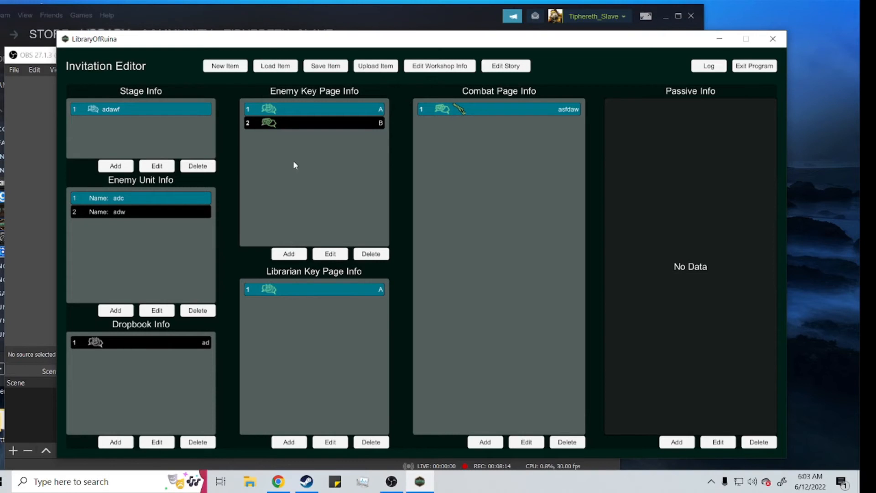
# Step: Fill in the workshop item details with ID ghe, title sgseg and description ageawgfa
pyautogui.click(416, 68)
pyautogui.click(439, 255)
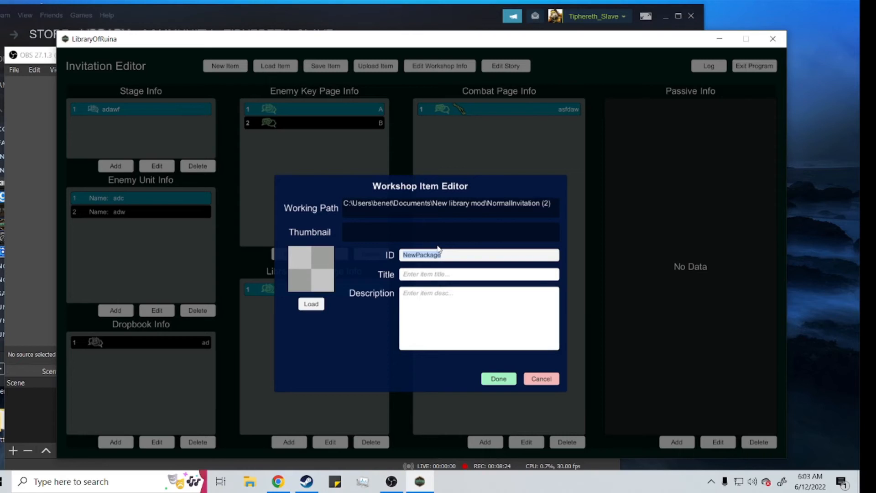
pyautogui.write('ghe')
pyautogui.press('Tab')
pyautogui.write('sgseg')
pyautogui.click(446, 297)
pyautogui.write('ageawgfa')
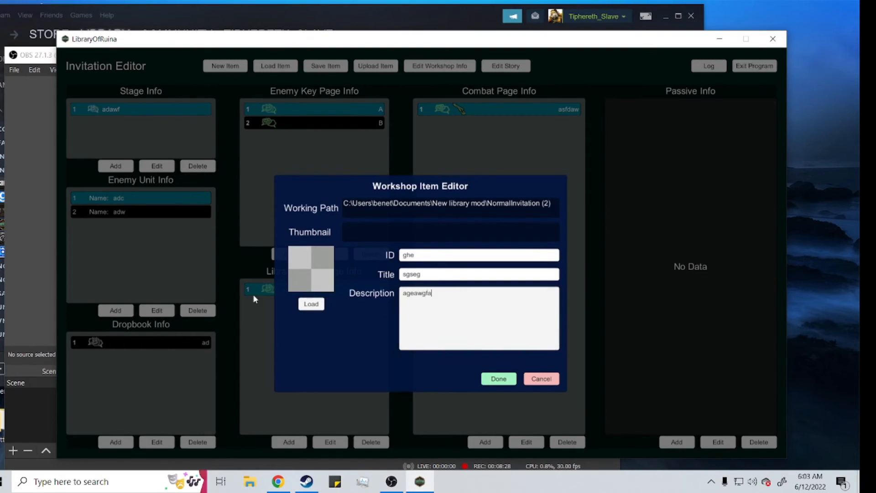
# Step: Try loading a thumbnail for the workshop item and discard the workshop details
pyautogui.click(311, 304)
pyautogui.click(453, 300)
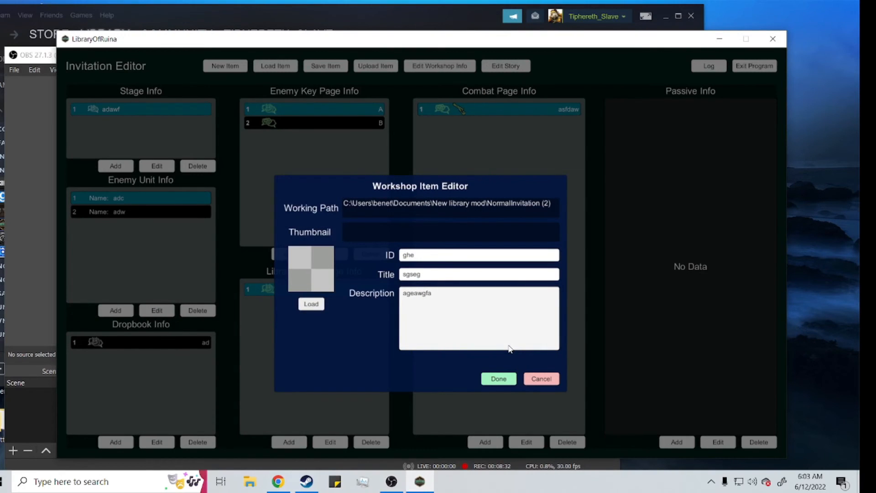
pyautogui.click(541, 378)
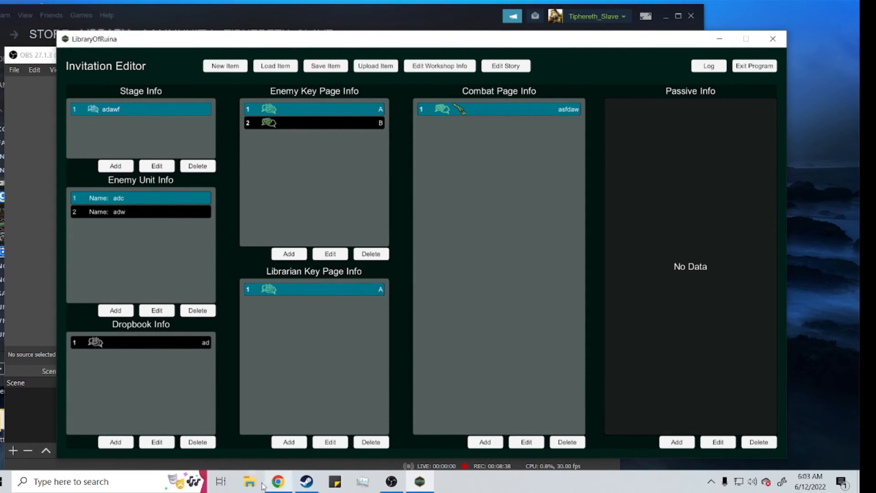
# Step: Save the mod item and dismiss the notice
pyautogui.click(321, 68)
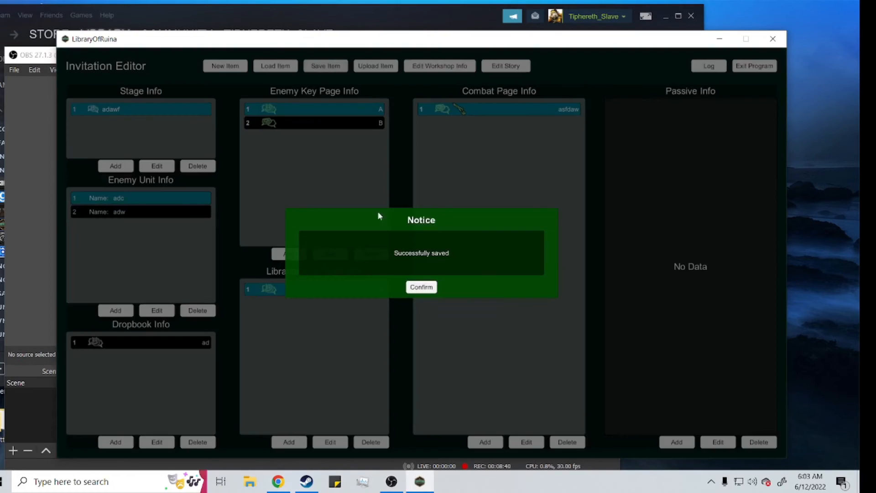
pyautogui.click(422, 287)
# Step: Switch to File Explorer, open the NormalInvitation (2) folder in New library mod and select everything in it
pyautogui.rightClick(254, 479)
pyautogui.click(275, 181)
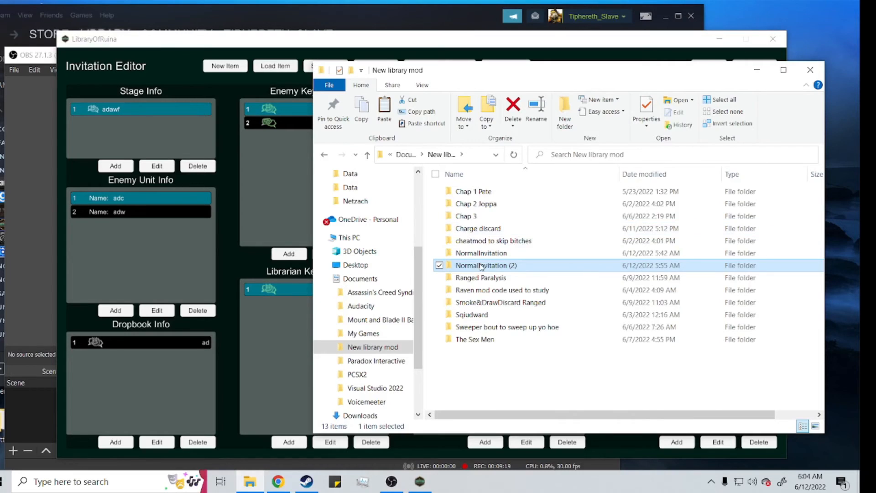
pyautogui.doubleClick(480, 266)
pyautogui.moveTo(528, 276); pyautogui.dragTo(460, 189)
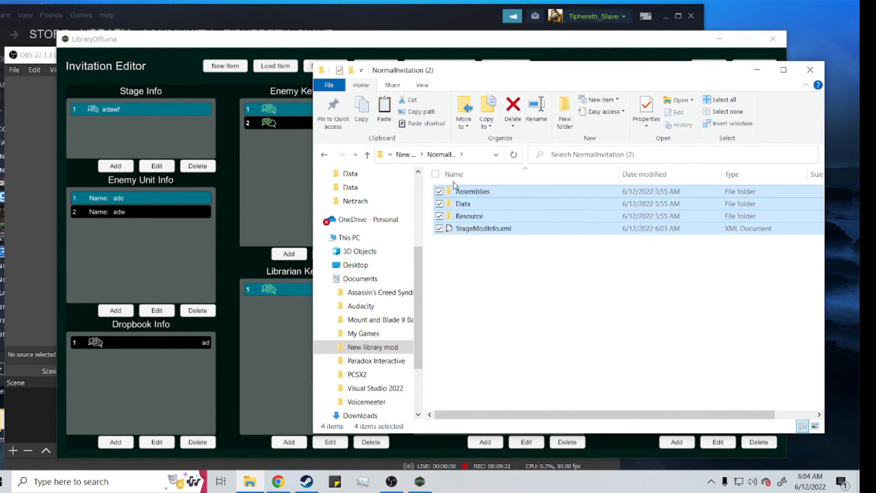
# Step: Switch to Steam, browse Library Of Ruina's local files and open the Mods folder inside LibraryOfRuina_Data
pyautogui.click(306, 482)
pyautogui.rightClick(76, 223)
pyautogui.moveTo(121, 294)
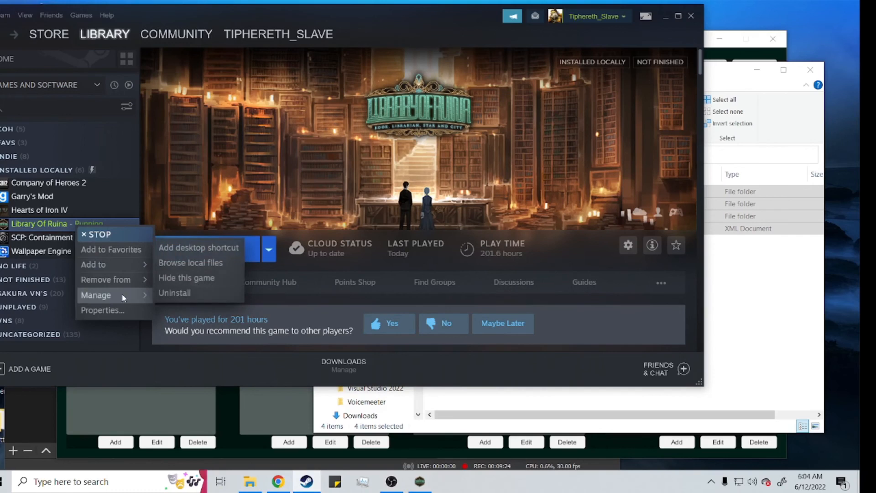
pyautogui.click(196, 263)
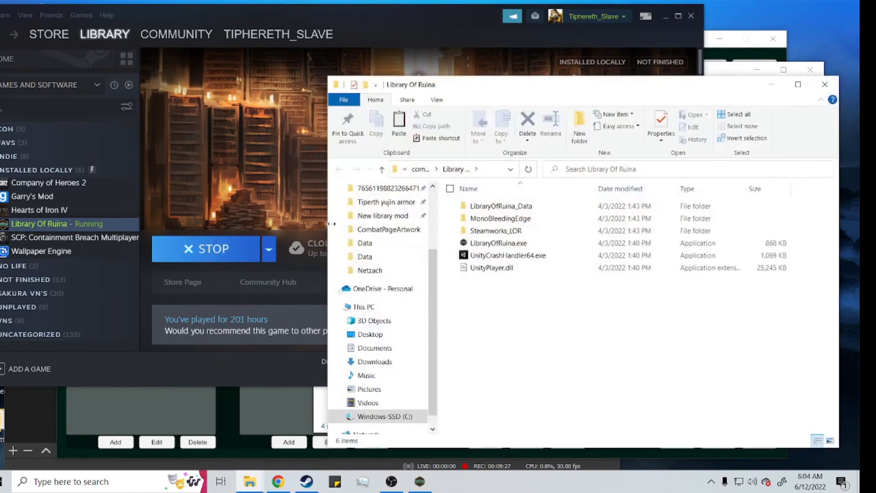
pyautogui.doubleClick(501, 206)
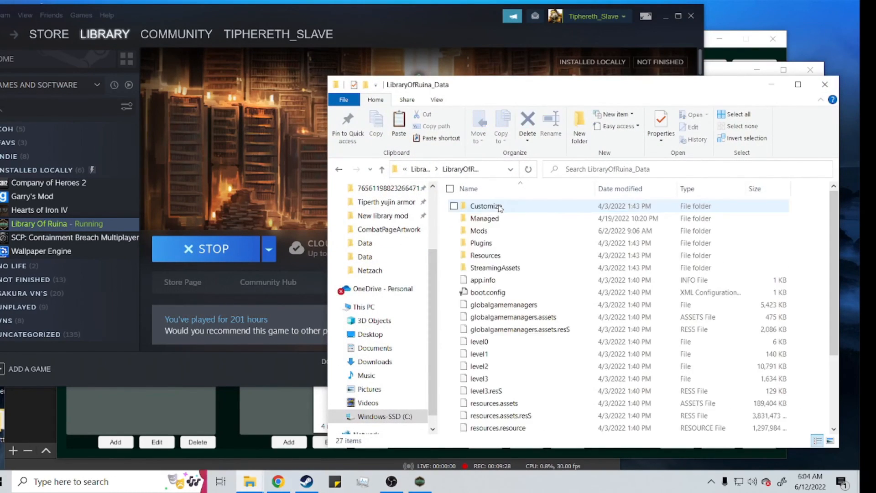
pyautogui.doubleClick(478, 230)
pyautogui.moveTo(587, 303); pyautogui.dragTo(507, 219)
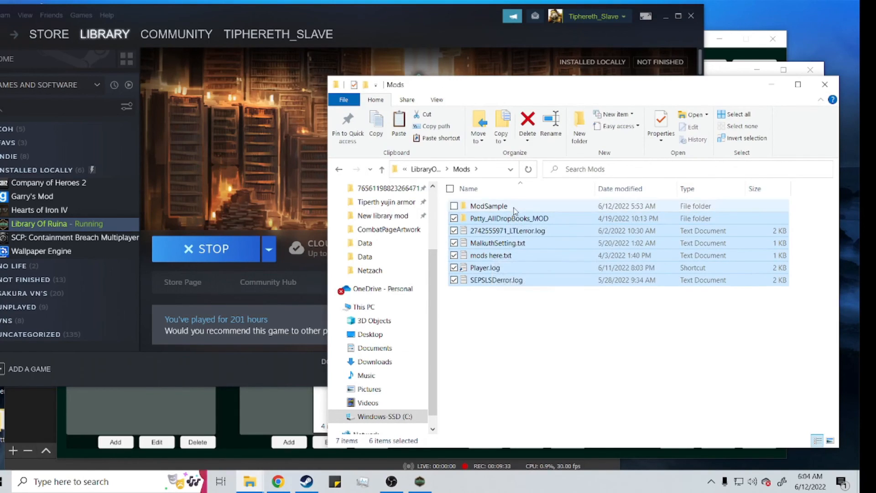
# Step: Paste the copied mod files into the ModSample folder, replacing the files in the destination, and close both File Explorer windows
pyautogui.doubleClick(514, 208)
pyautogui.moveTo(556, 328); pyautogui.dragTo(472, 202)
pyautogui.click(511, 315)
pyautogui.hotkey('ctrl', 'v')
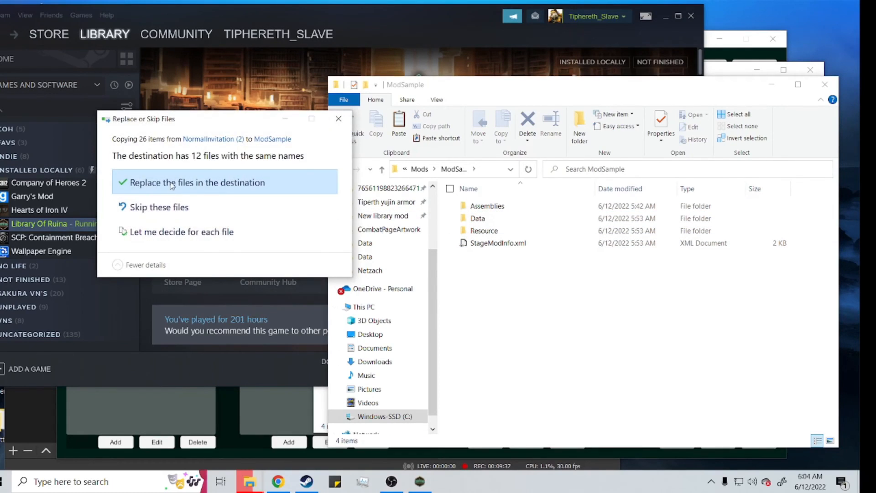
pyautogui.click(173, 186)
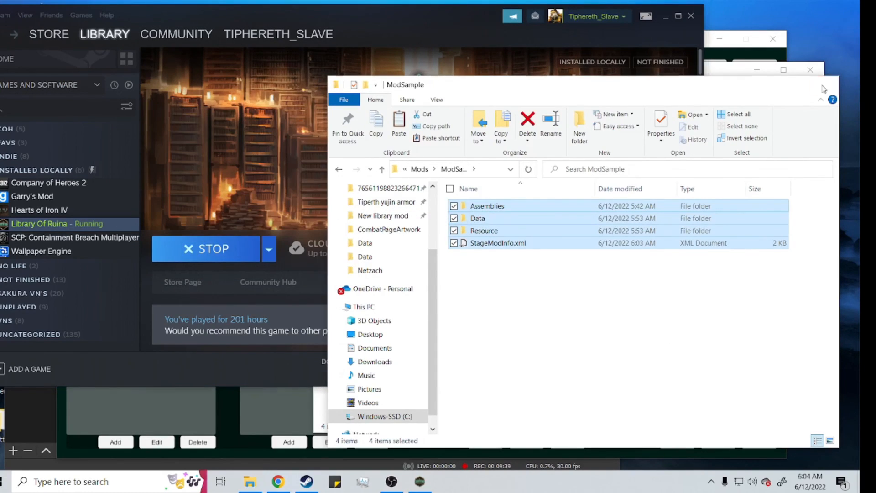
pyautogui.click(824, 84)
pyautogui.click(812, 69)
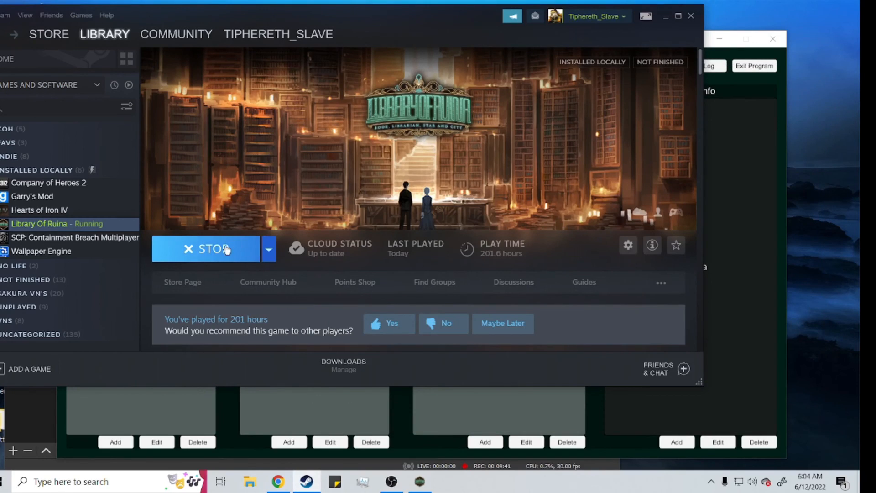
# Step: Switch back to the Invitation Editor, save the mod item again and dismiss the notice
pyautogui.click(731, 169)
pyautogui.click(329, 66)
pyautogui.click(421, 287)
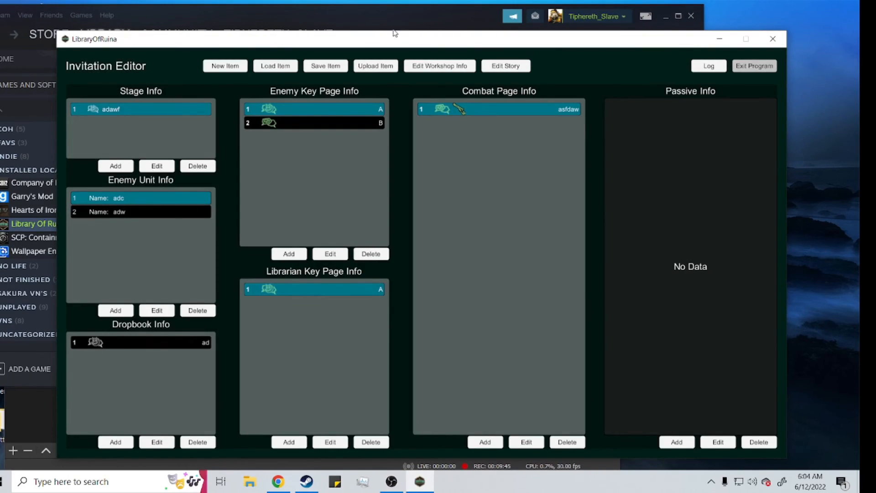
# Step: Switch to Steam, stop Library Of Ruina and relaunch it with the LOR With Mods option
pyautogui.click(360, 20)
pyautogui.click(224, 248)
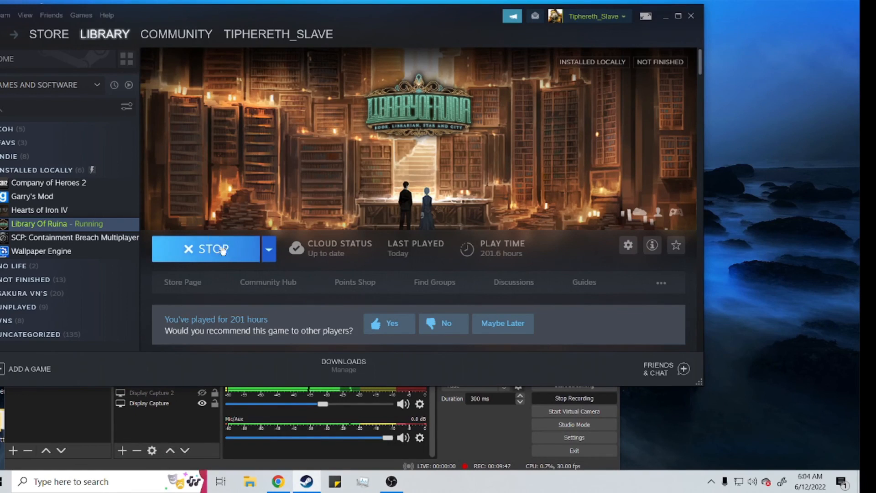
pyautogui.click(218, 247)
pyautogui.click(331, 236)
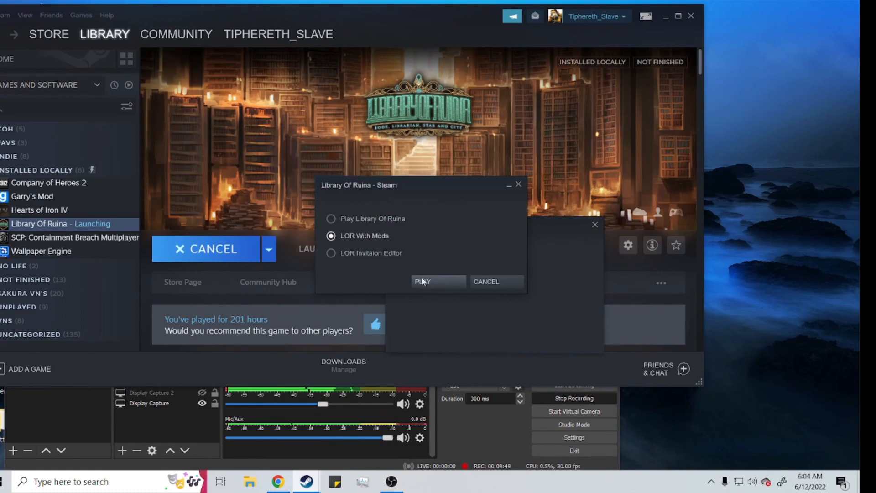
pyautogui.click(422, 281)
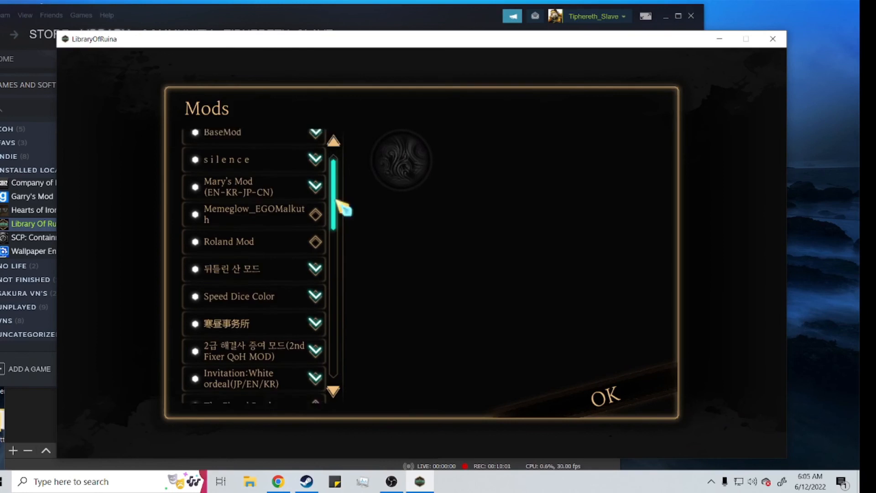
# Step: Select the unnamed mod below Pet Everything Mod in the Mods list, switch it off and close the game
pyautogui.moveTo(336, 195); pyautogui.dragTo(344, 313)
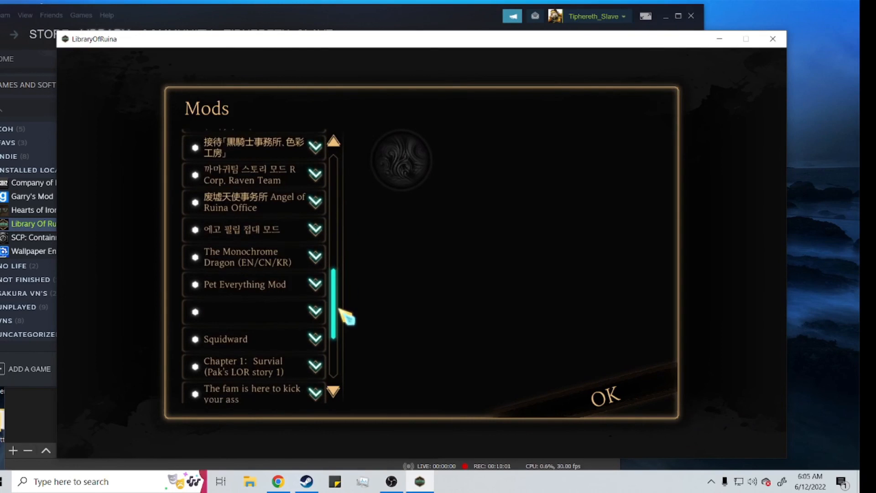
pyautogui.click(245, 318)
pyautogui.click(315, 309)
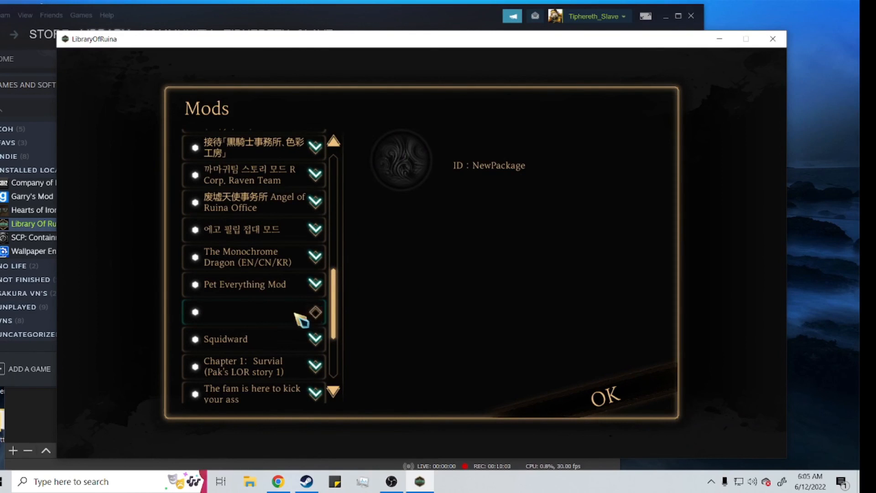
pyautogui.moveTo(336, 303); pyautogui.dragTo(718, 58)
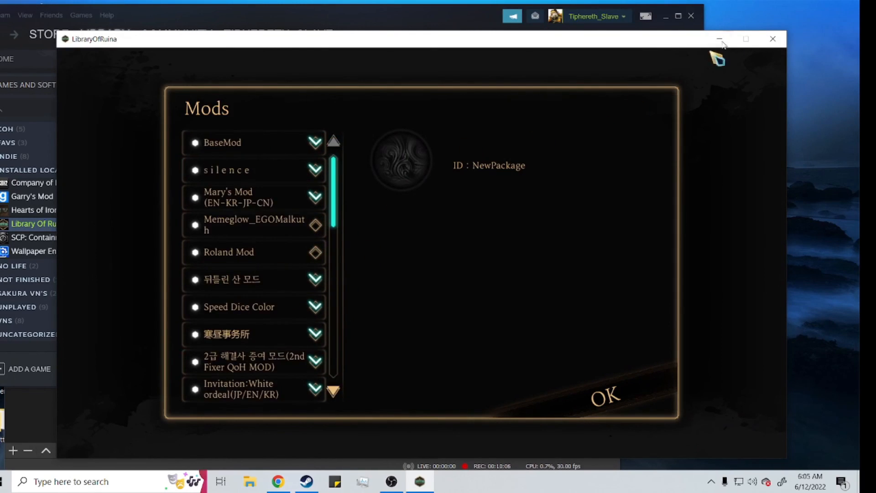
pyautogui.click(764, 47)
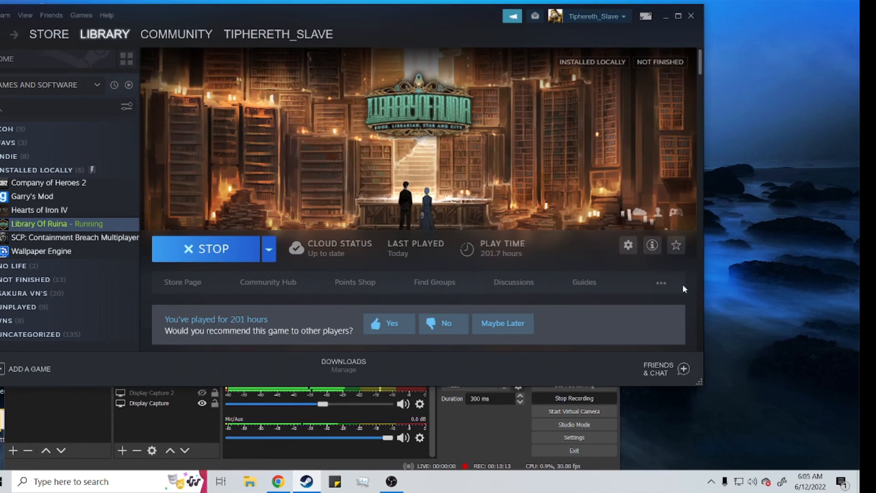
# Step: Open the Library Of Ruina workshop in Steam, open the files you've posted and return to the game's library page
pyautogui.click(660, 284)
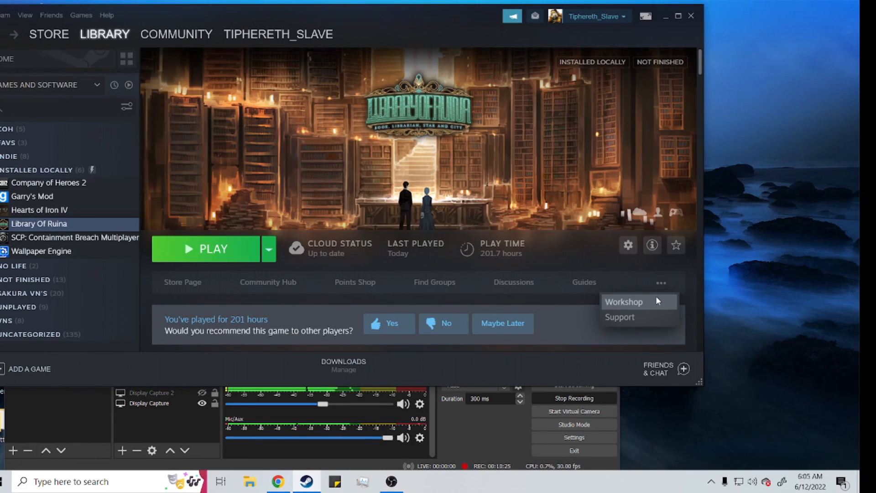
pyautogui.click(657, 299)
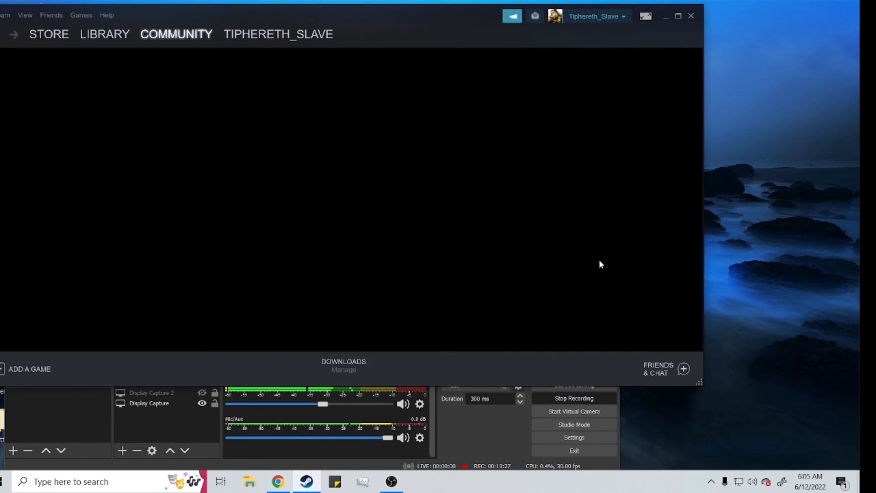
pyautogui.scroll(-3, 478, 244)
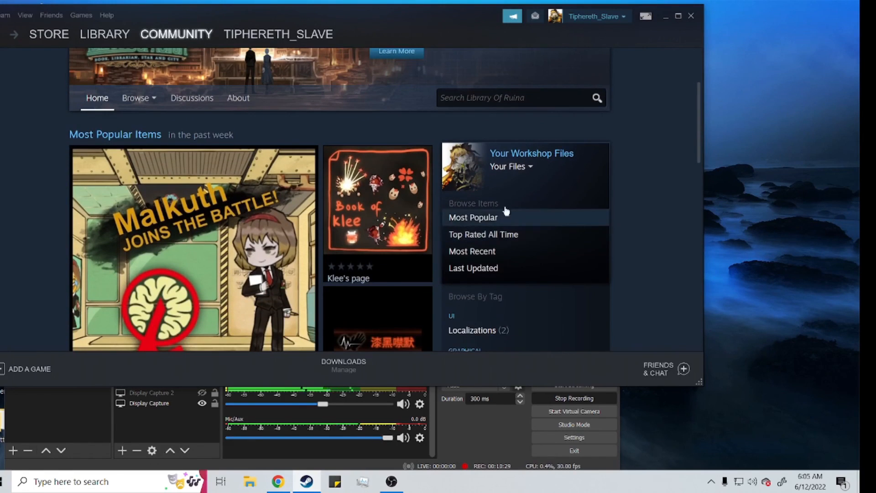
pyautogui.click(510, 166)
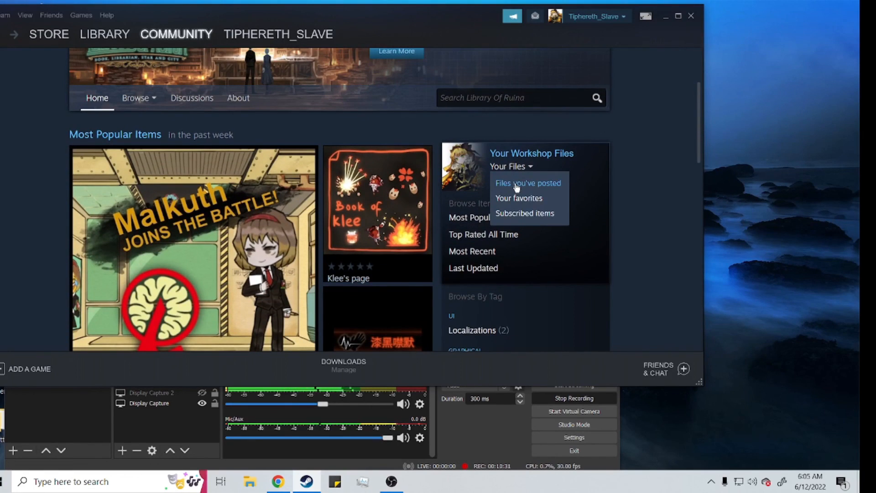
pyautogui.click(516, 184)
pyautogui.click(2, 32)
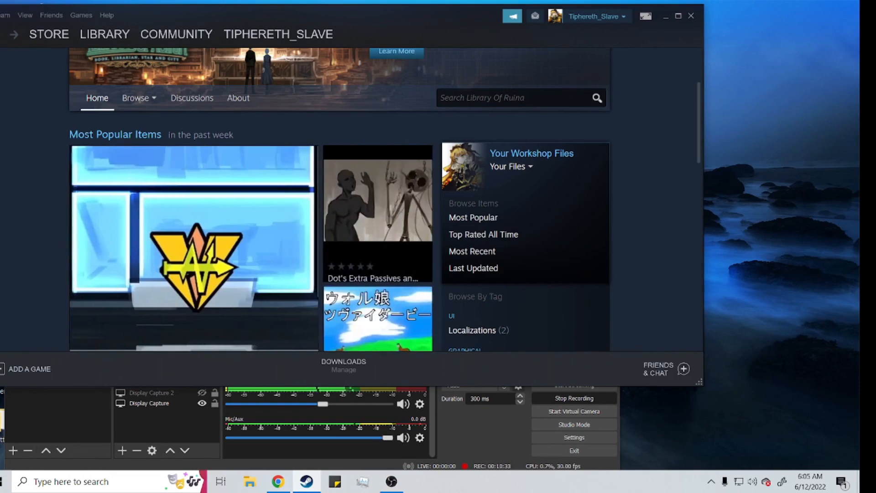
pyautogui.scroll(4, 619, 201)
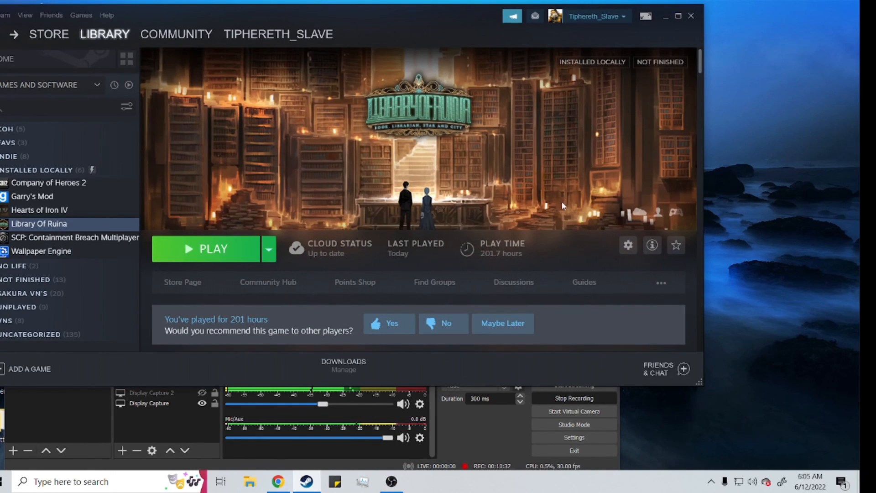
pyautogui.click(655, 290)
pyautogui.click(645, 295)
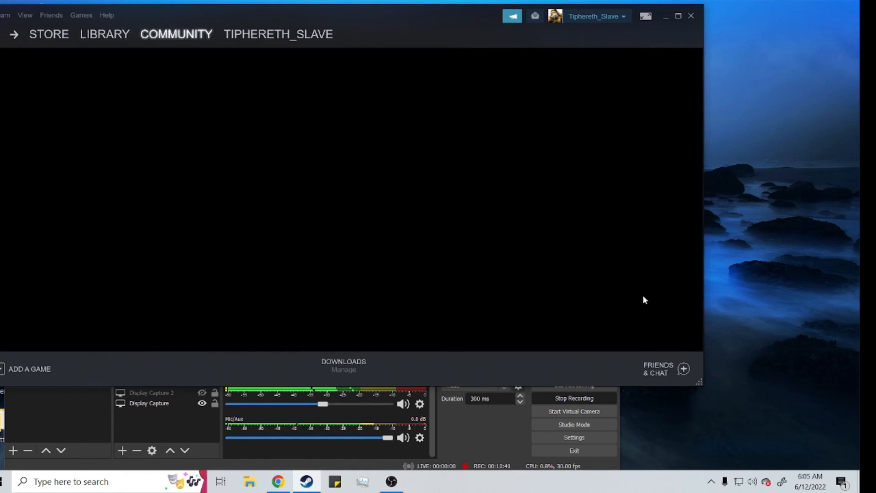
pyautogui.scroll(-2, 582, 235)
pyautogui.scroll(-2, 475, 195)
pyautogui.click(3, 34)
# Step: Open the Library Of Ruina workshop and look through the files posted by the account
pyautogui.click(655, 288)
pyautogui.click(658, 299)
pyautogui.scroll(-2, 516, 219)
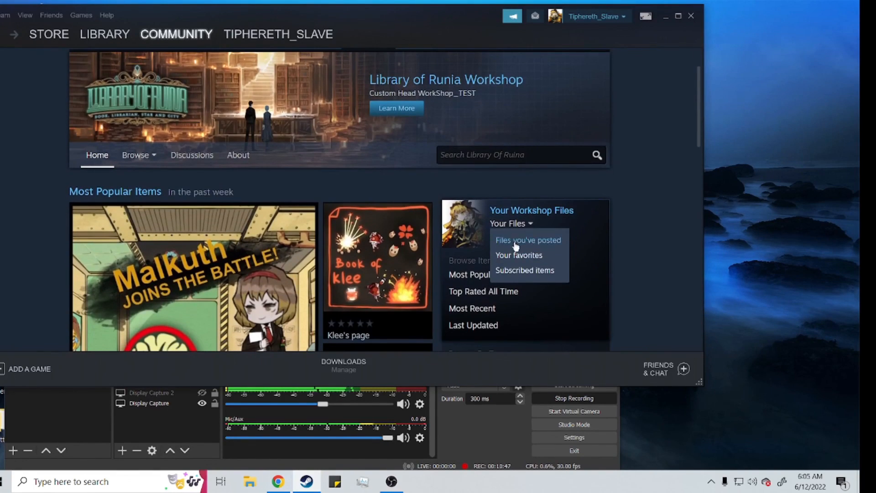
pyautogui.click(515, 246)
pyautogui.scroll(-5, 514, 241)
pyautogui.scroll(5, 513, 241)
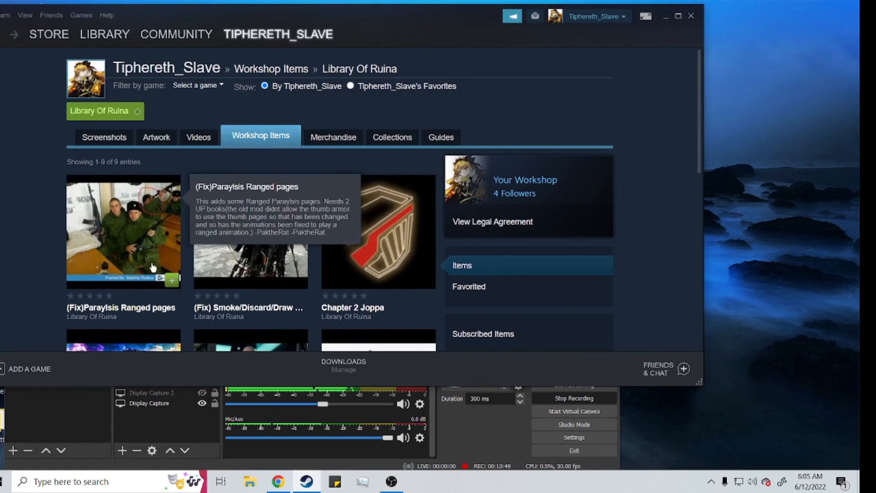
# Step: Open the (Fix) Smoke/Discard/Draw Gun pages workshop item and view its owner controls and visibility options
pyautogui.click(251, 249)
pyautogui.scroll(-4, 366, 240)
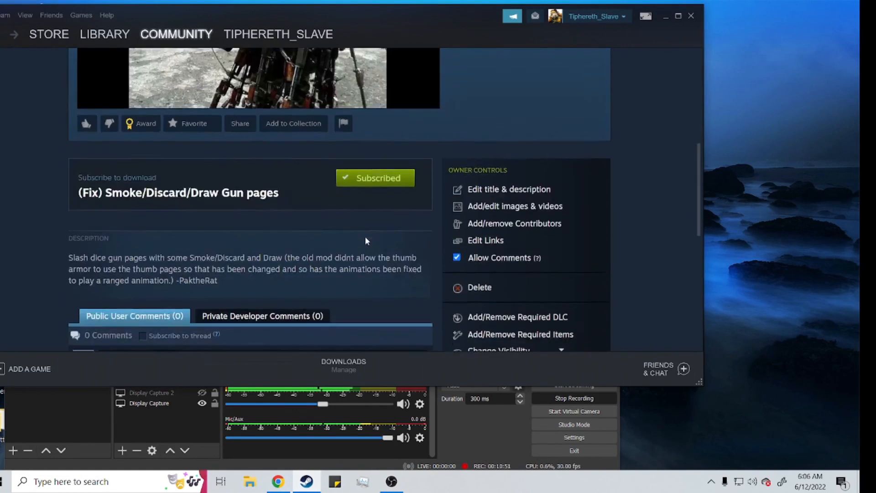
pyautogui.scroll(-5, 367, 240)
pyautogui.scroll(3, 457, 242)
pyautogui.click(499, 242)
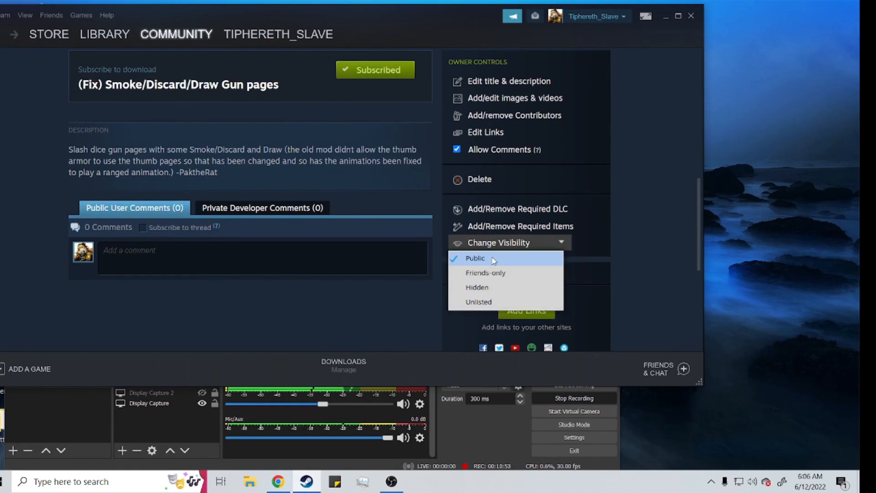
pyautogui.click(172, 234)
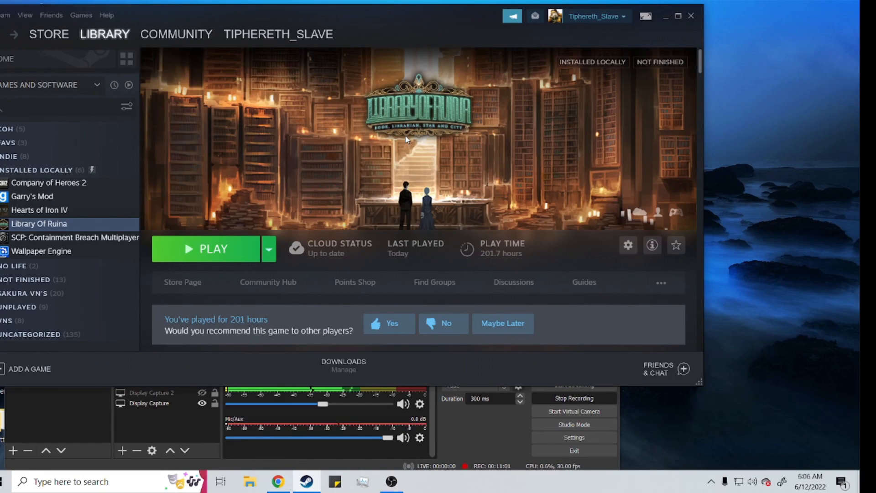